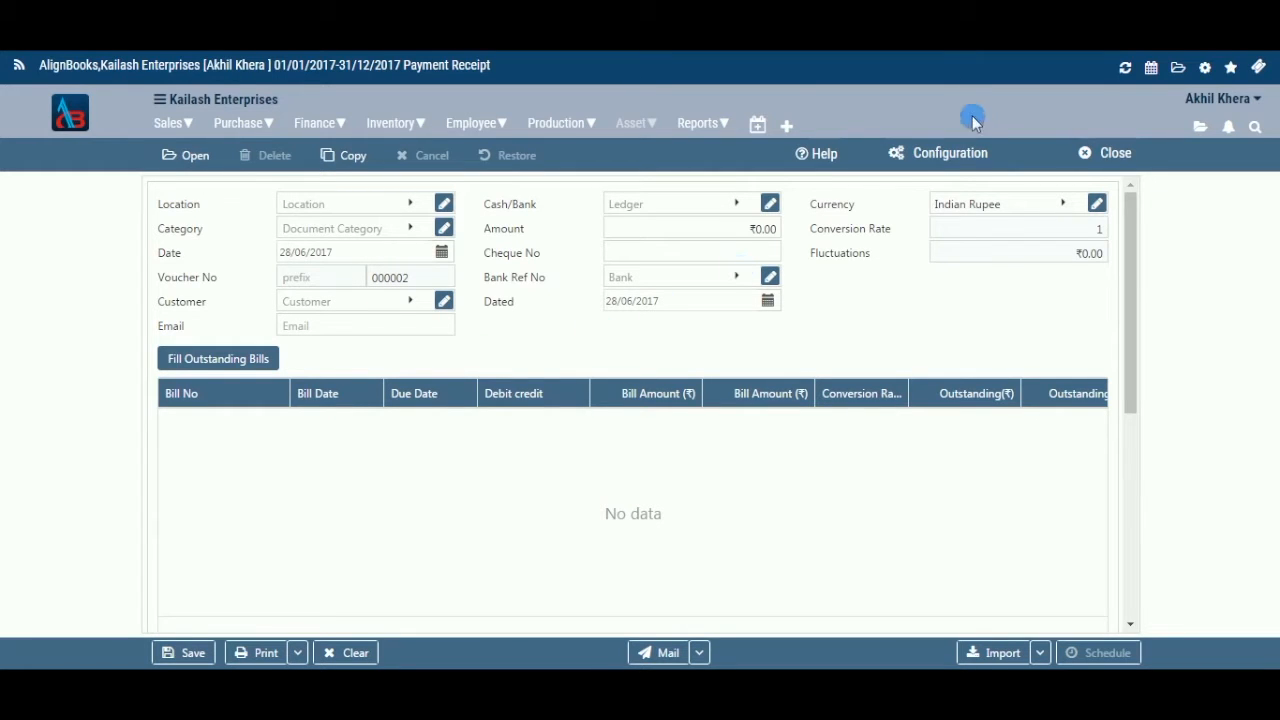
# Open the Payment Receipt configuration panel showing the General and Numeric Configuration sections.
pyautogui.click(966, 152)
pyautogui.click(960, 152)
pyautogui.click(1055, 203)
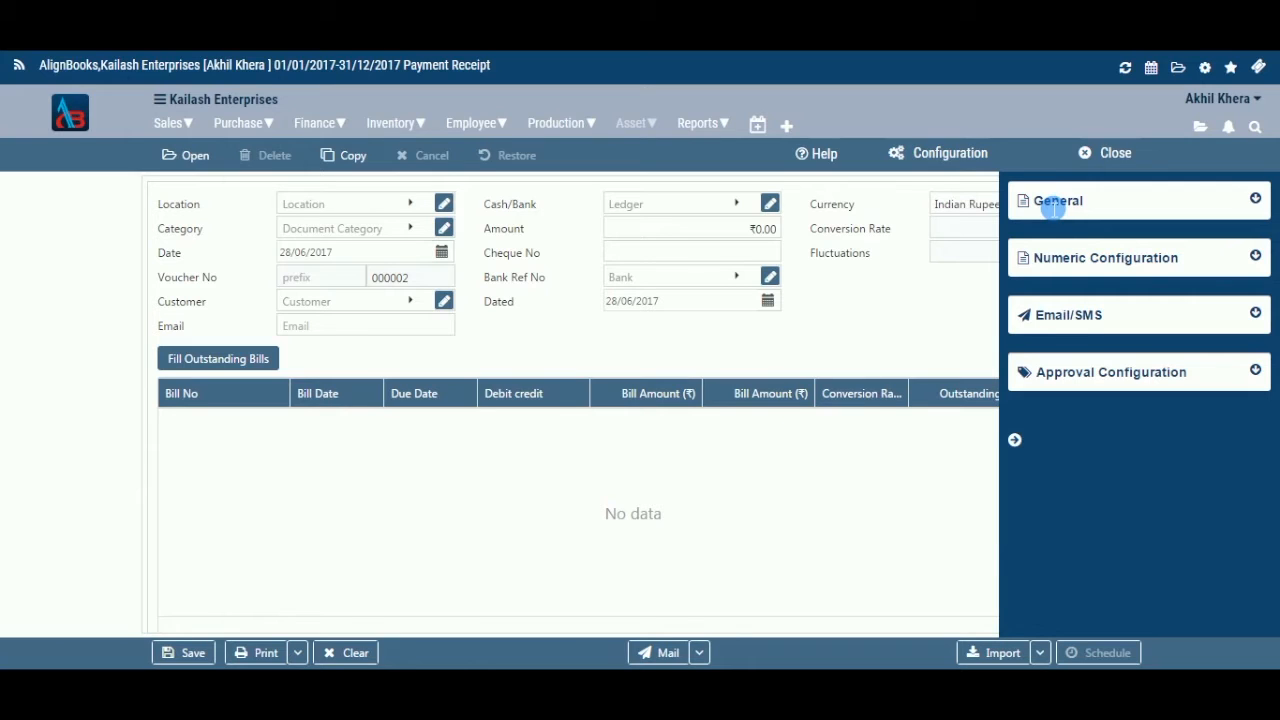
pyautogui.click(1015, 441)
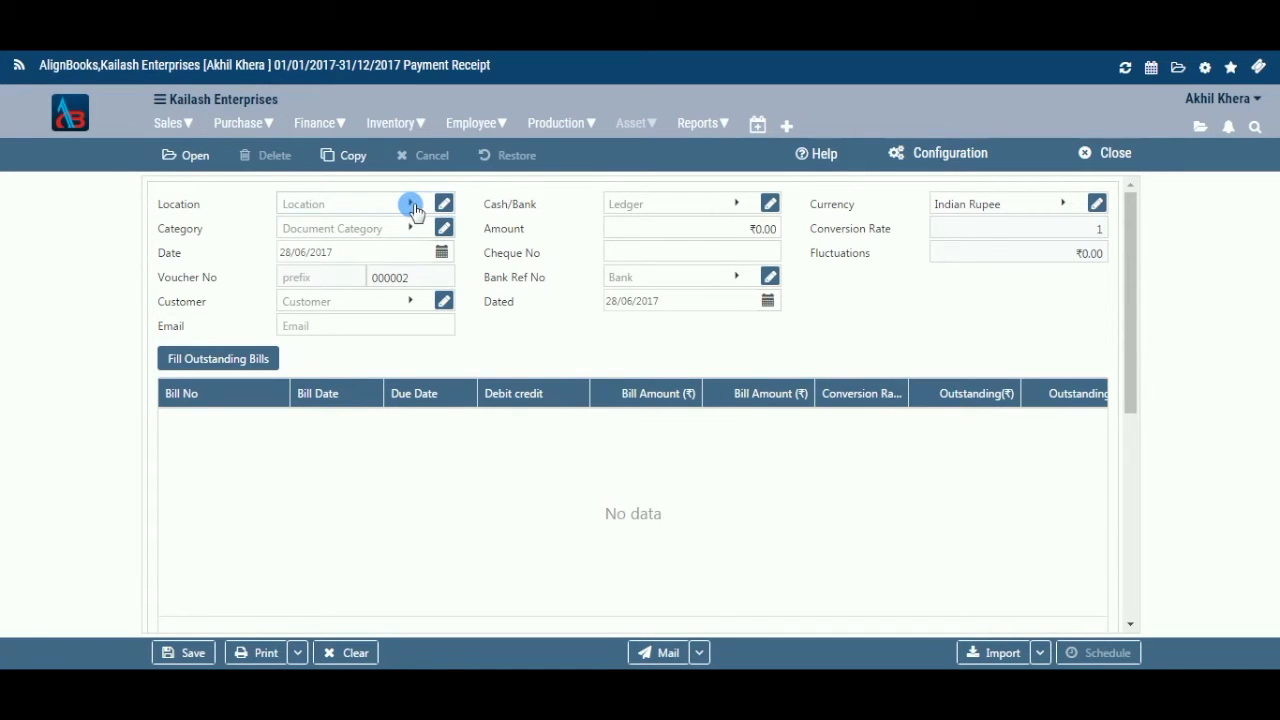
# Set the receipt's Location to Gurgaon.
pyautogui.click(410, 204)
pyautogui.click(380, 332)
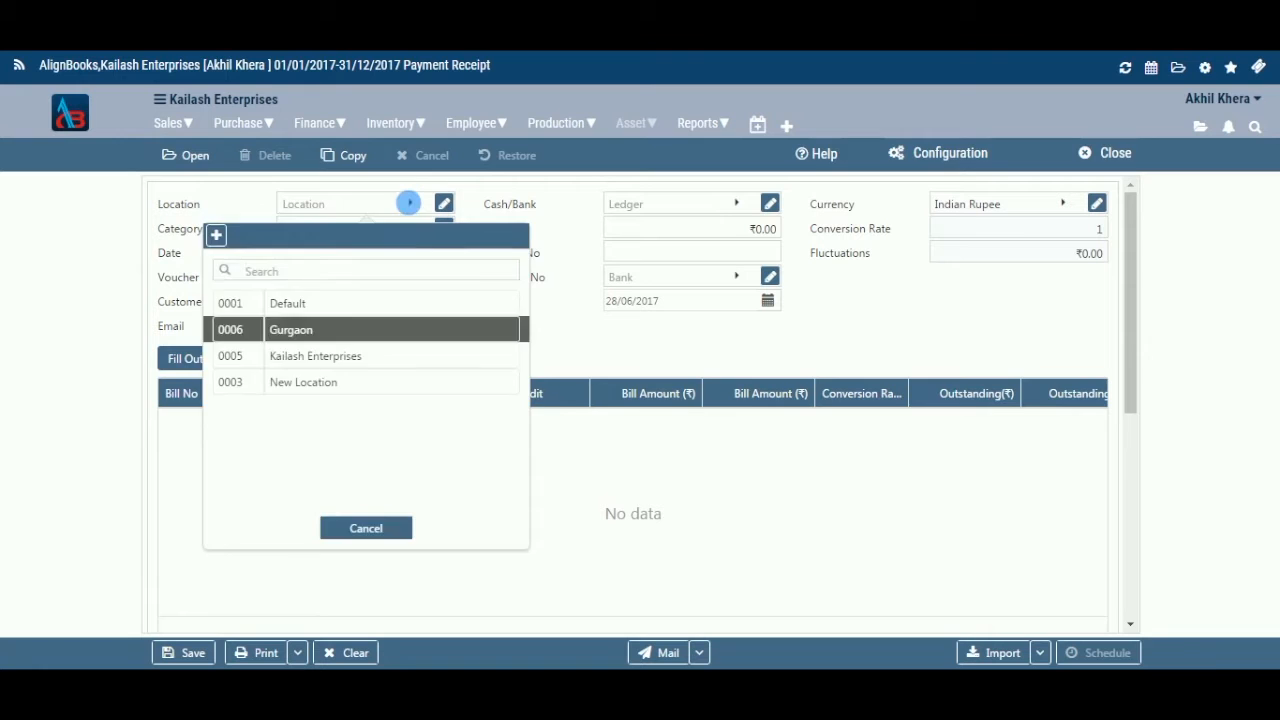
pyautogui.press('Return')
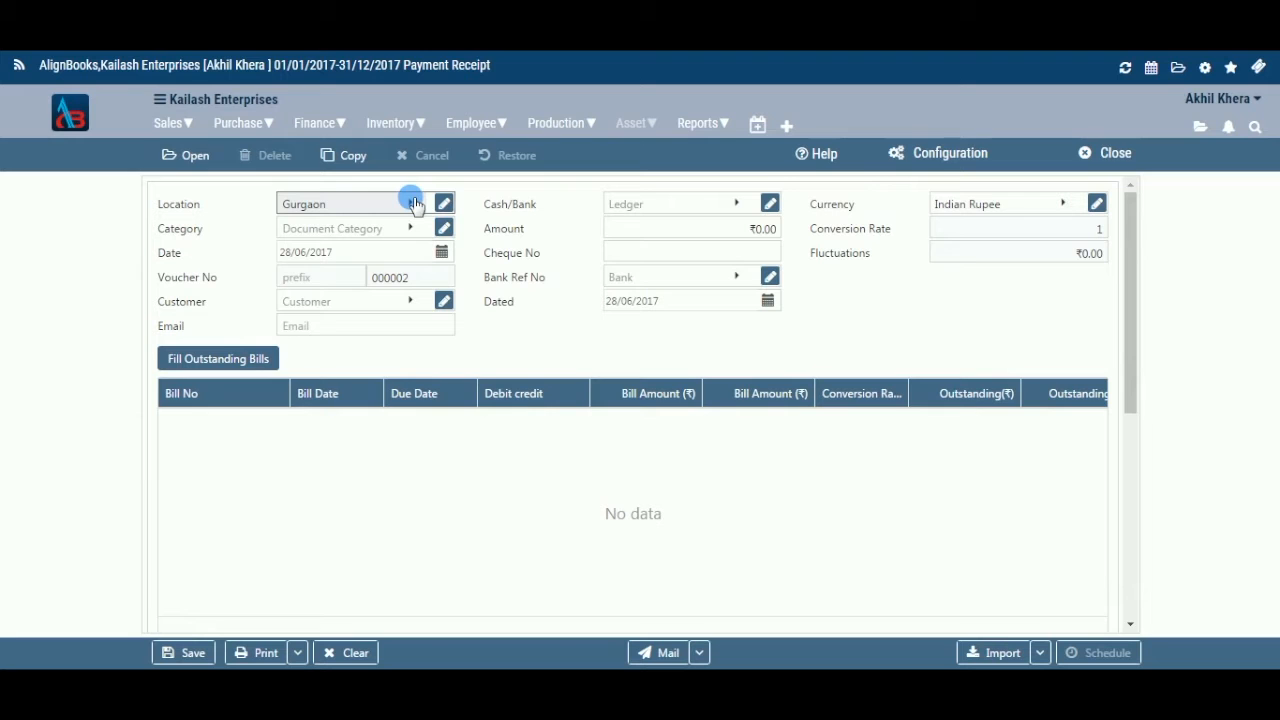
# Look over the new-location form and Gurgaon's location details, then close both.
pyautogui.click(416, 205)
pyautogui.click(448, 489)
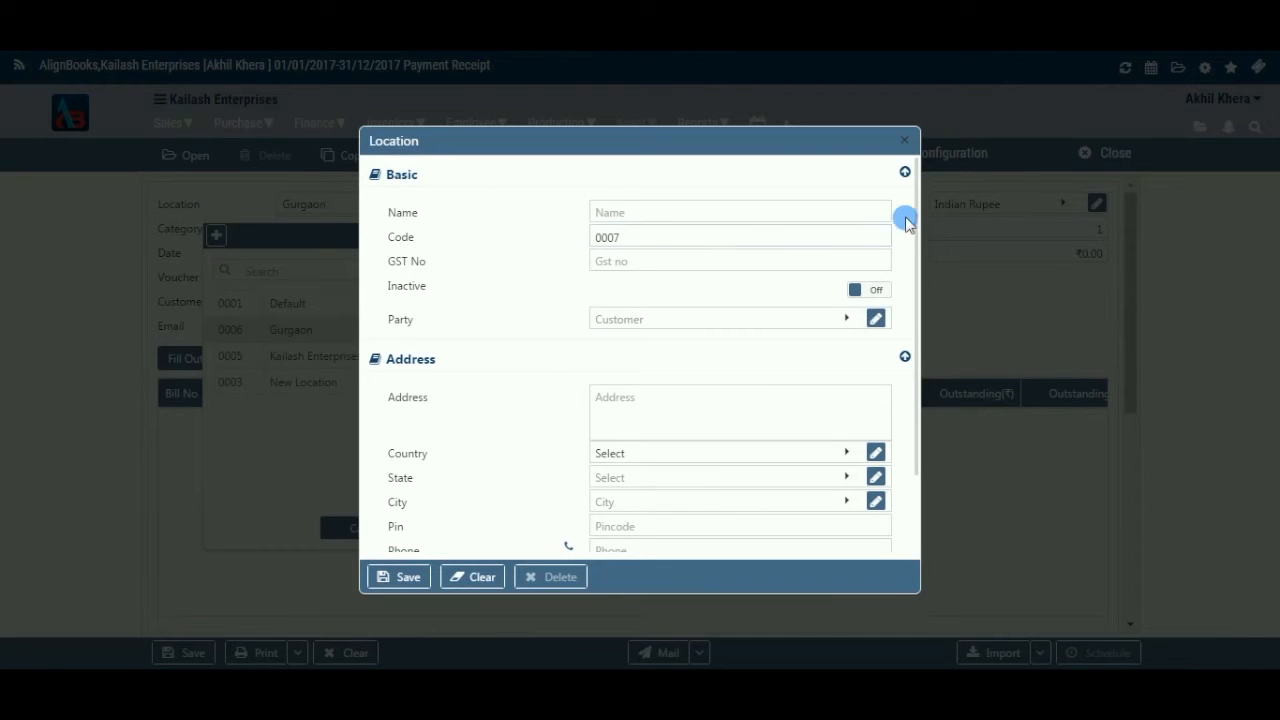
pyautogui.scroll(-1, 918, 472)
pyautogui.scroll(-3, 917, 374)
pyautogui.scroll(5, 926, 317)
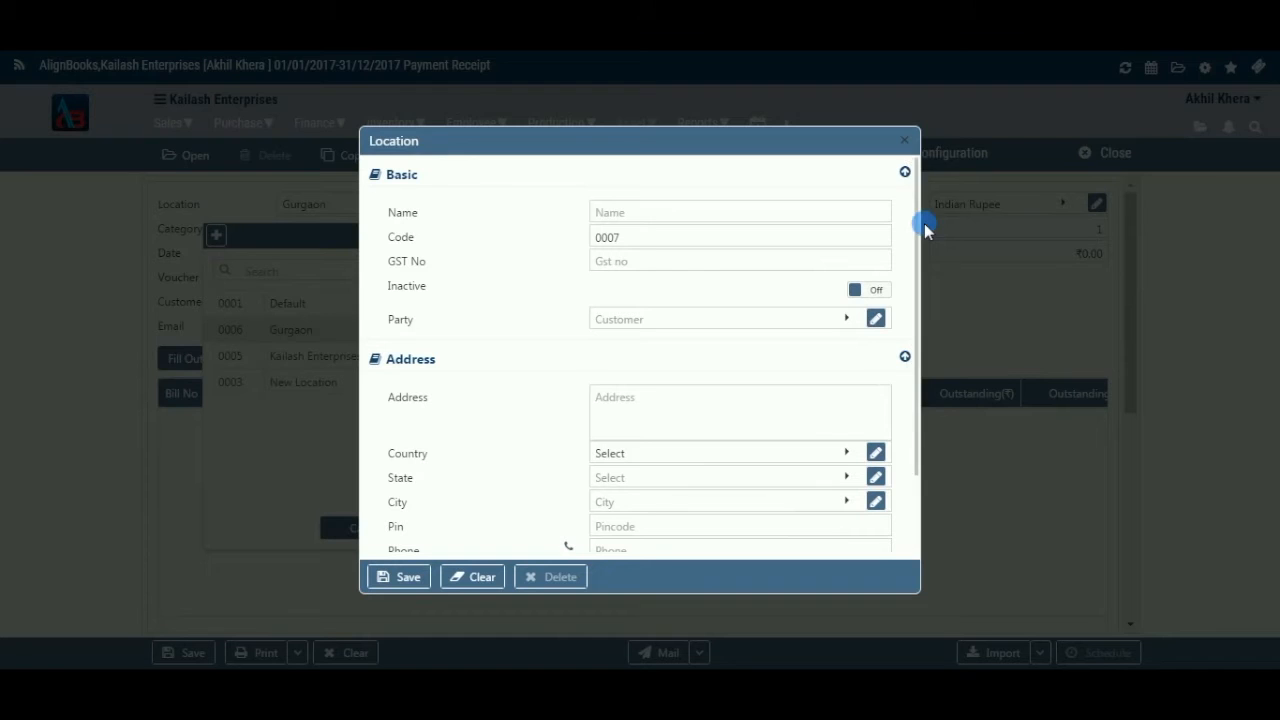
pyautogui.click(905, 140)
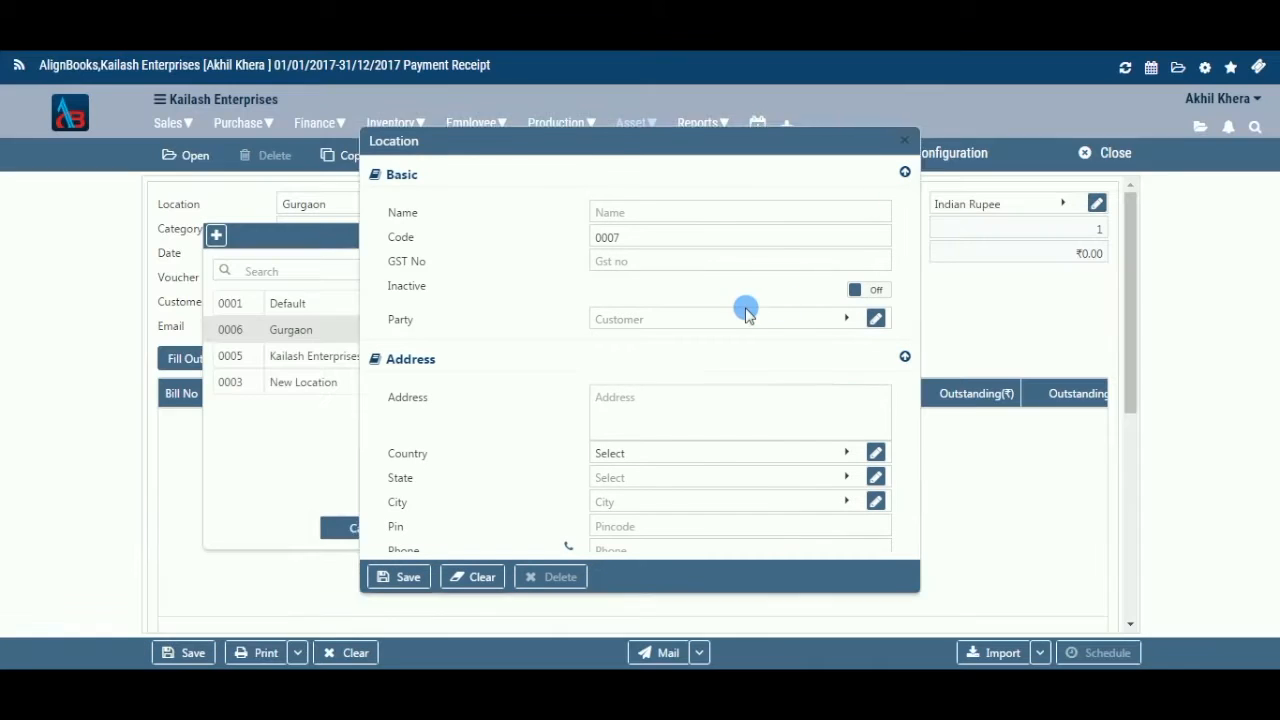
pyautogui.click(392, 530)
pyautogui.click(445, 204)
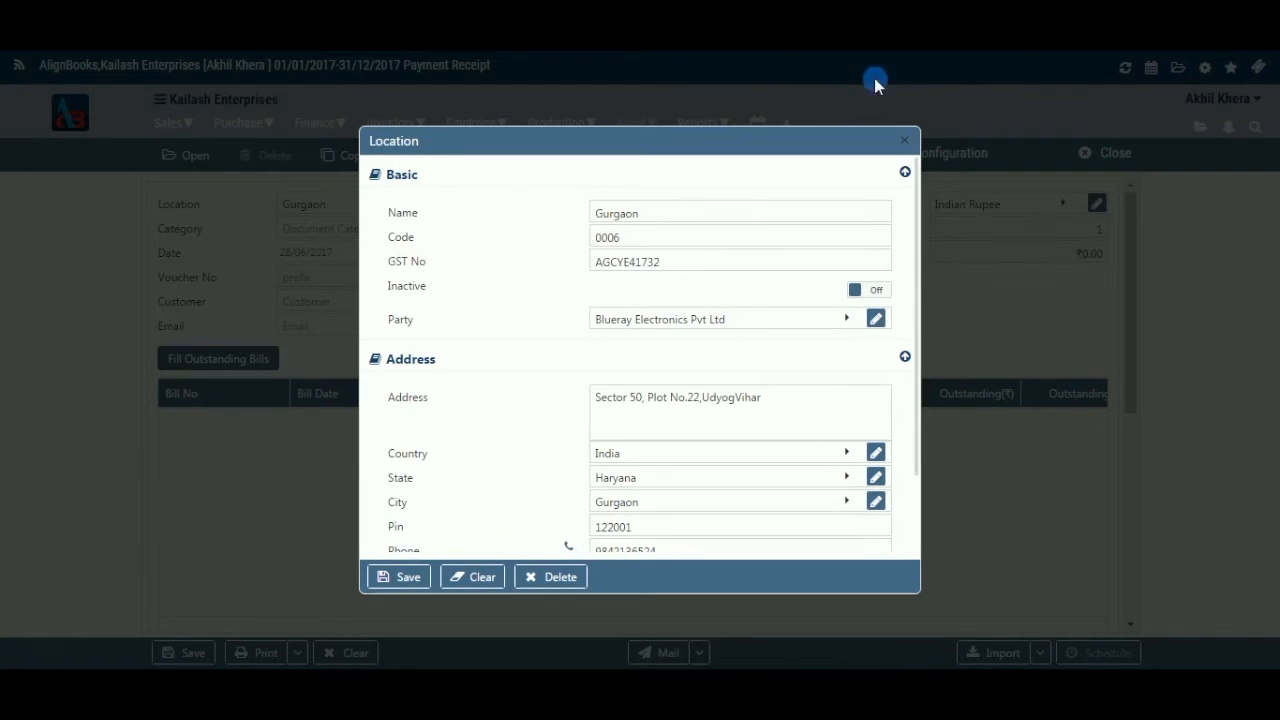
pyautogui.click(904, 140)
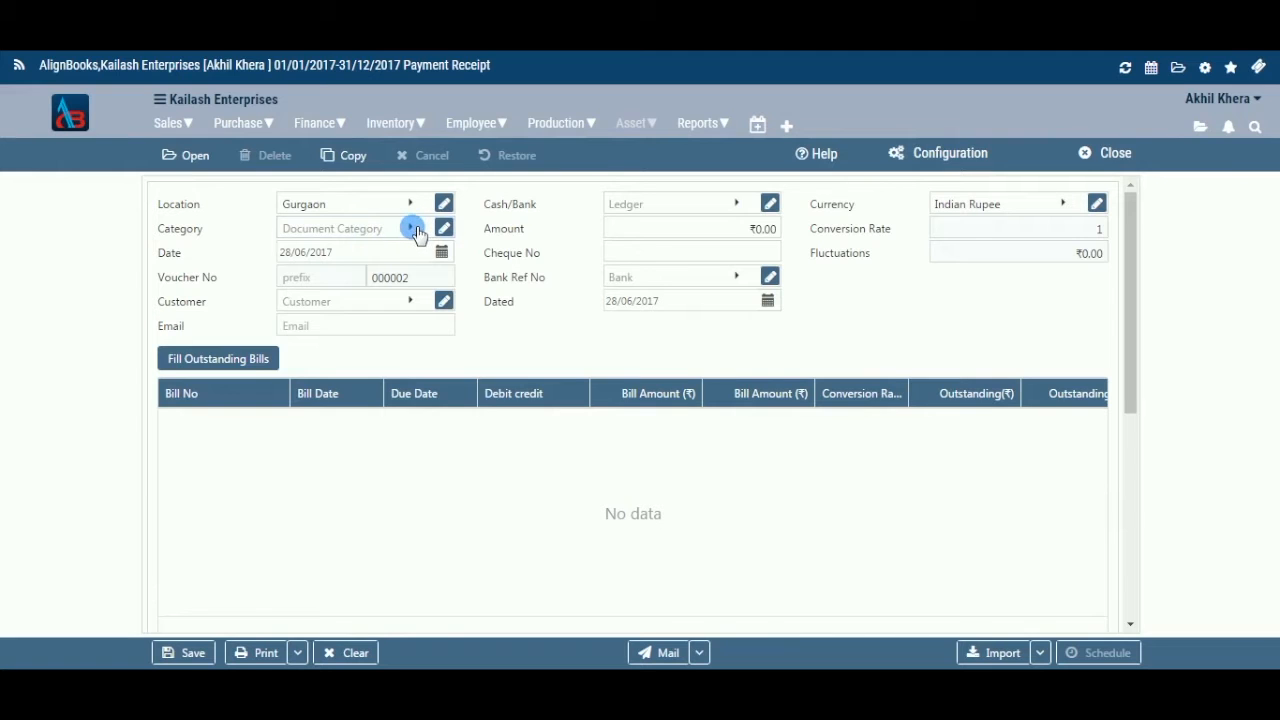
# Set Category to Retail and review Document Classification in the Sales Setup preferences.
pyautogui.click(412, 230)
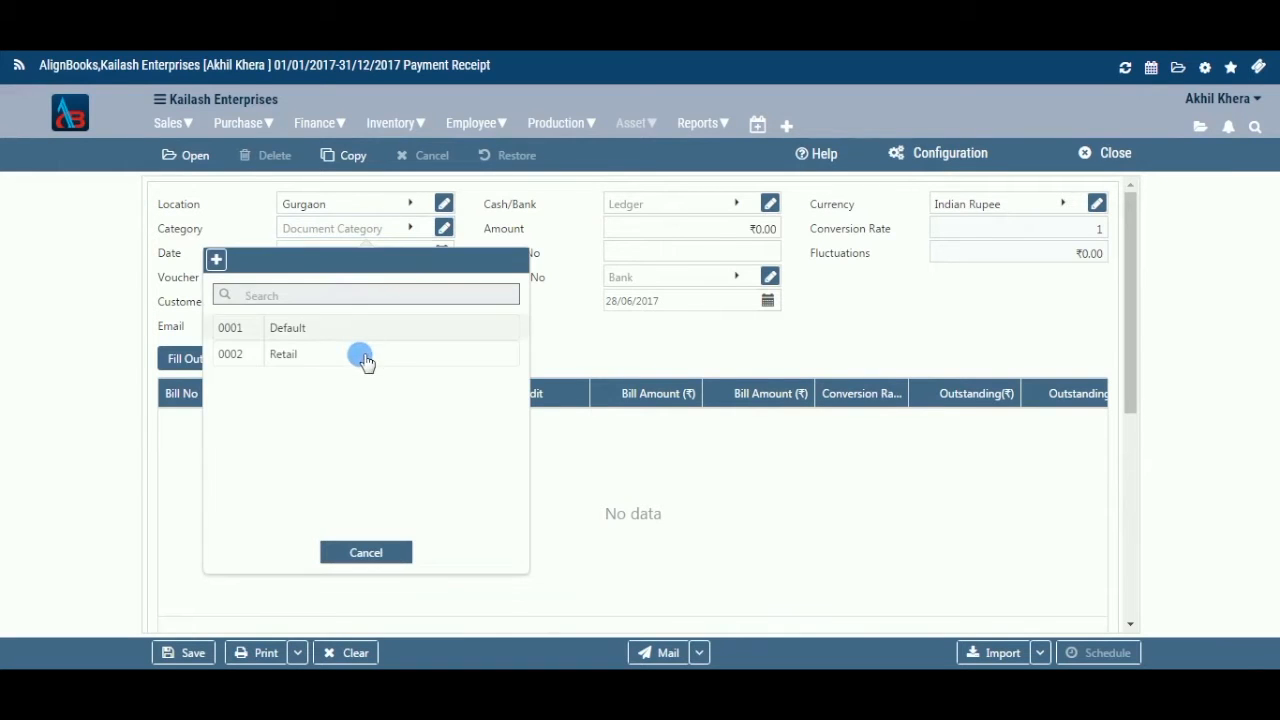
pyautogui.click(363, 357)
pyautogui.click(444, 228)
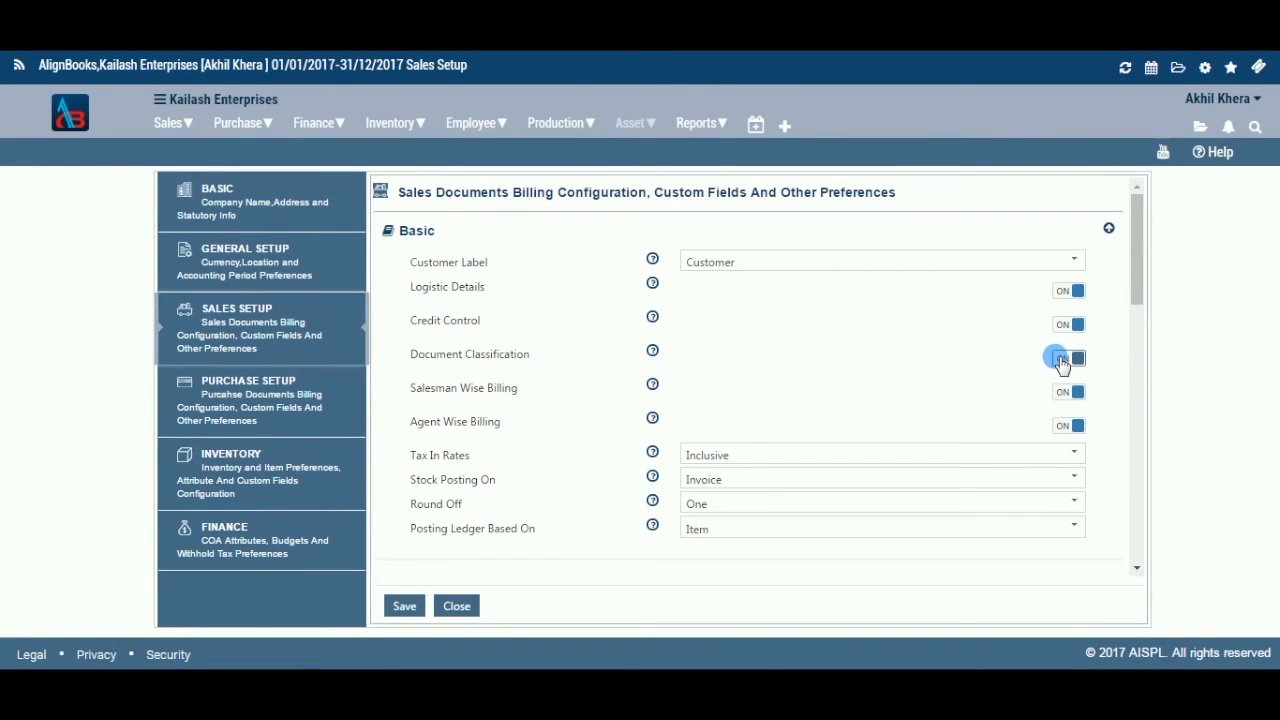
pyautogui.click(1060, 325)
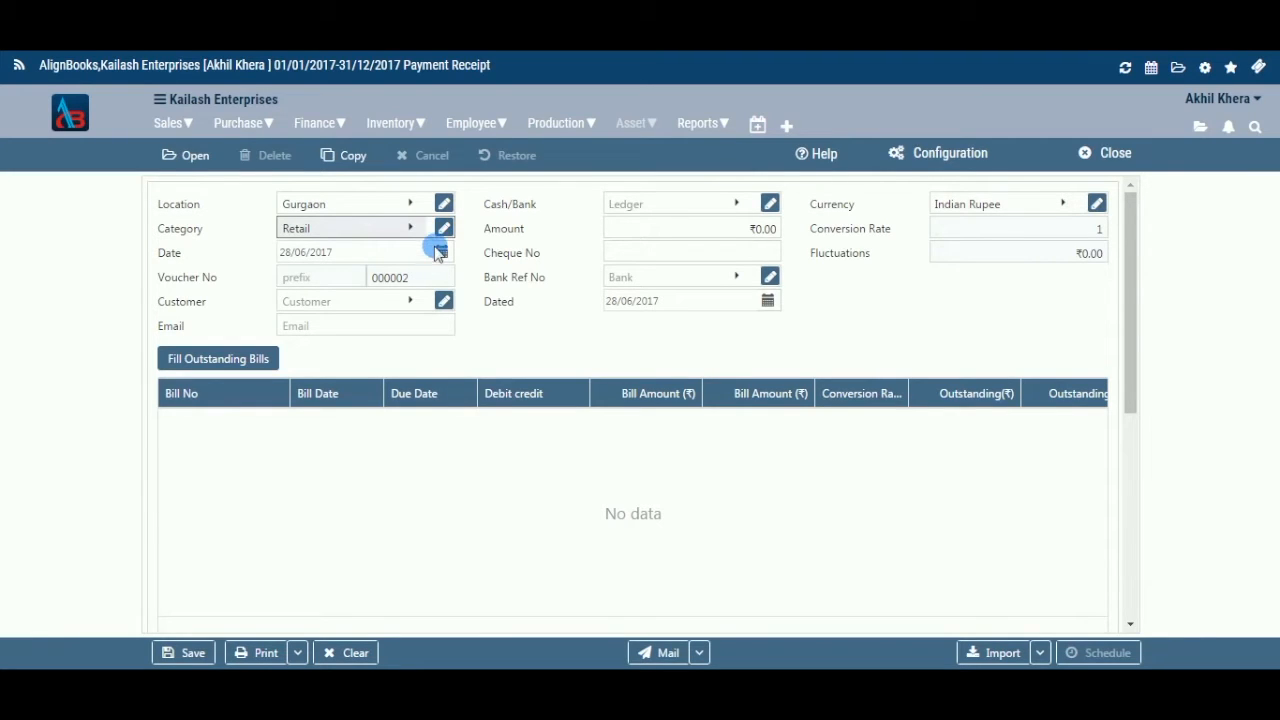
pyautogui.click(441, 252)
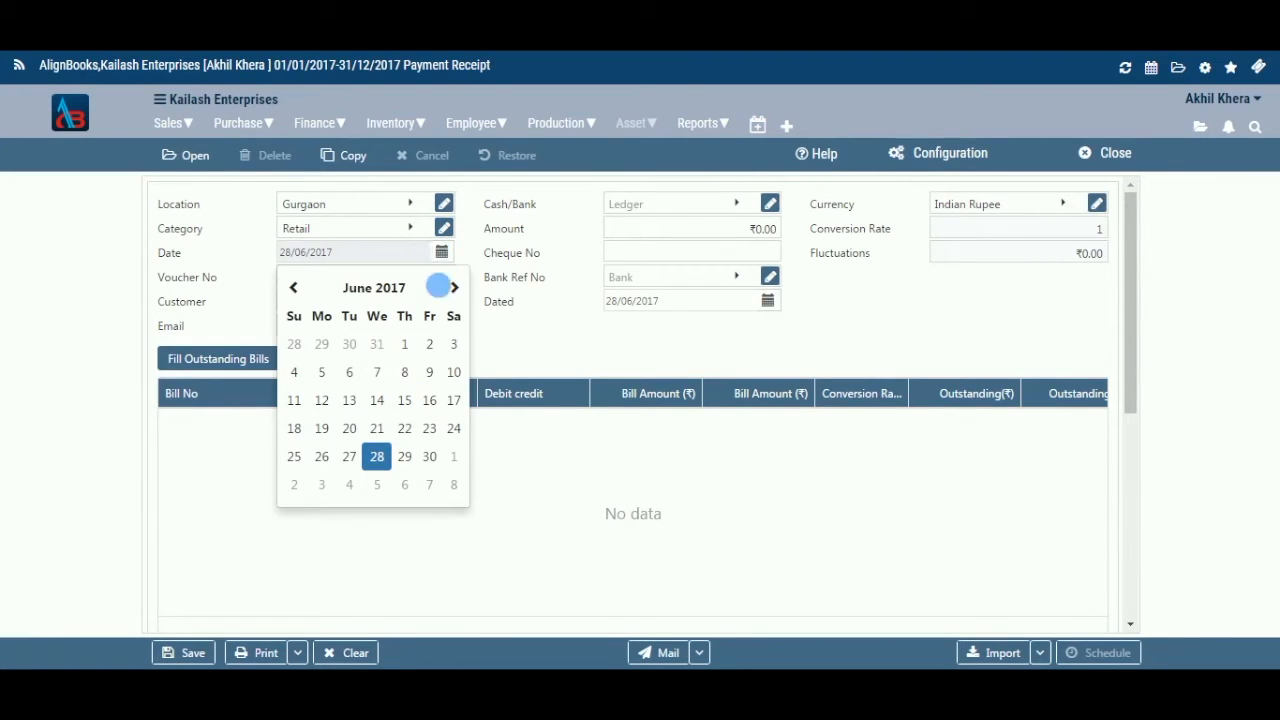
pyautogui.click(434, 252)
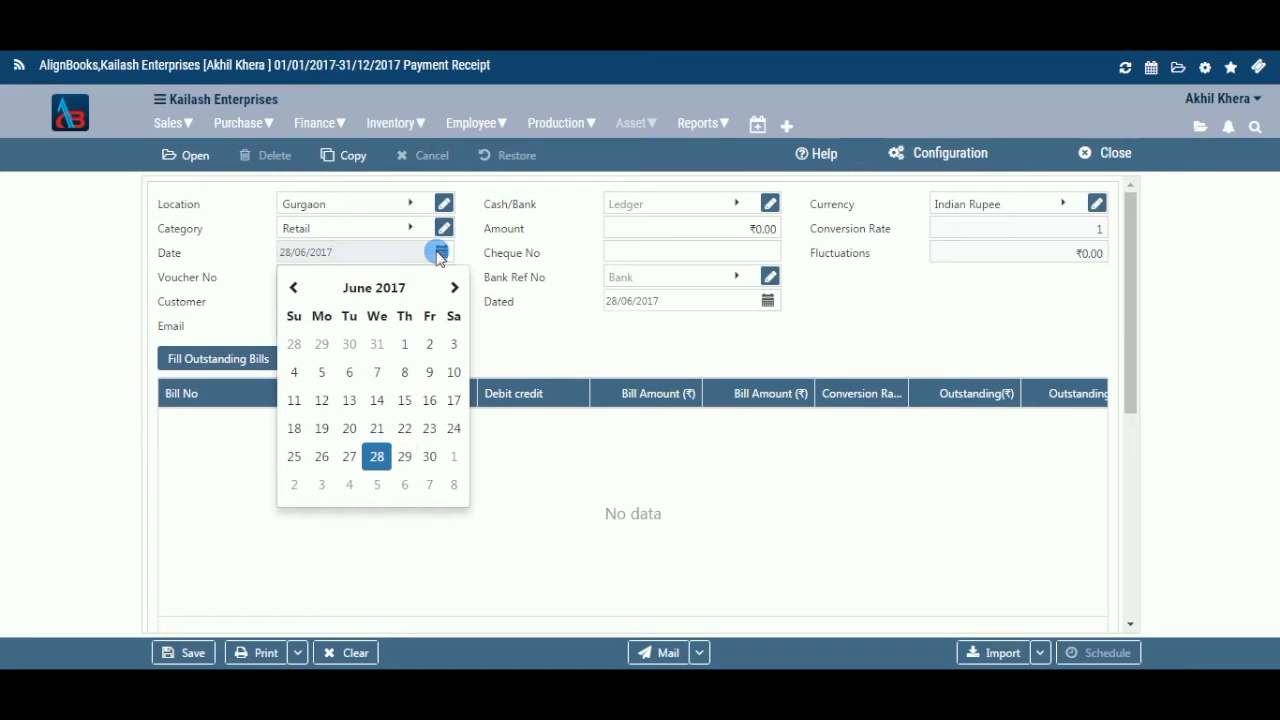
pyautogui.click(388, 258)
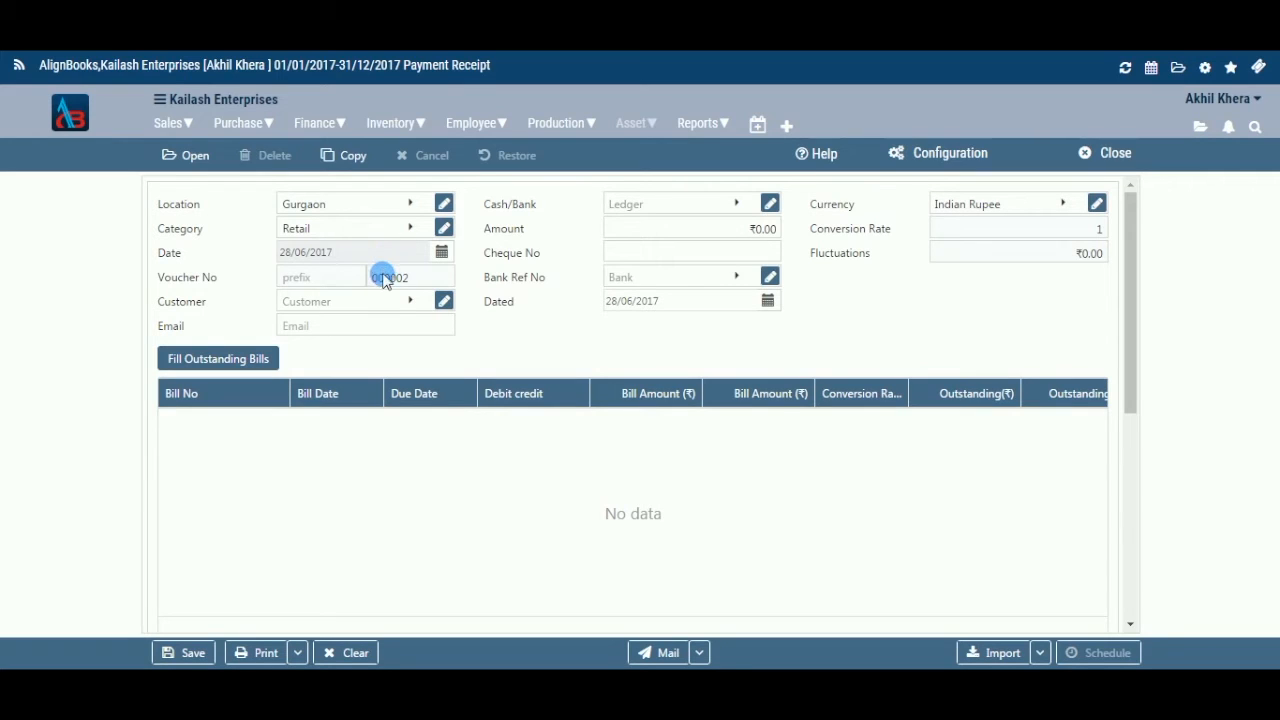
pyautogui.click(345, 281)
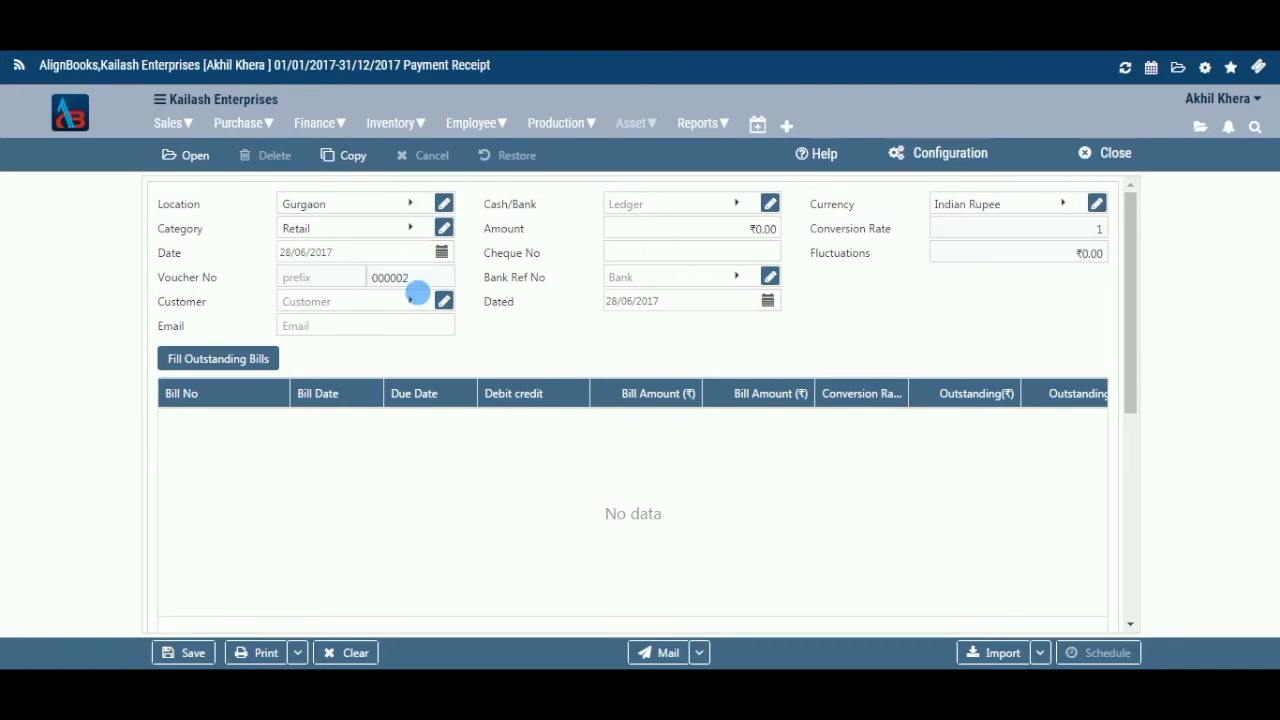
pyautogui.click(412, 300)
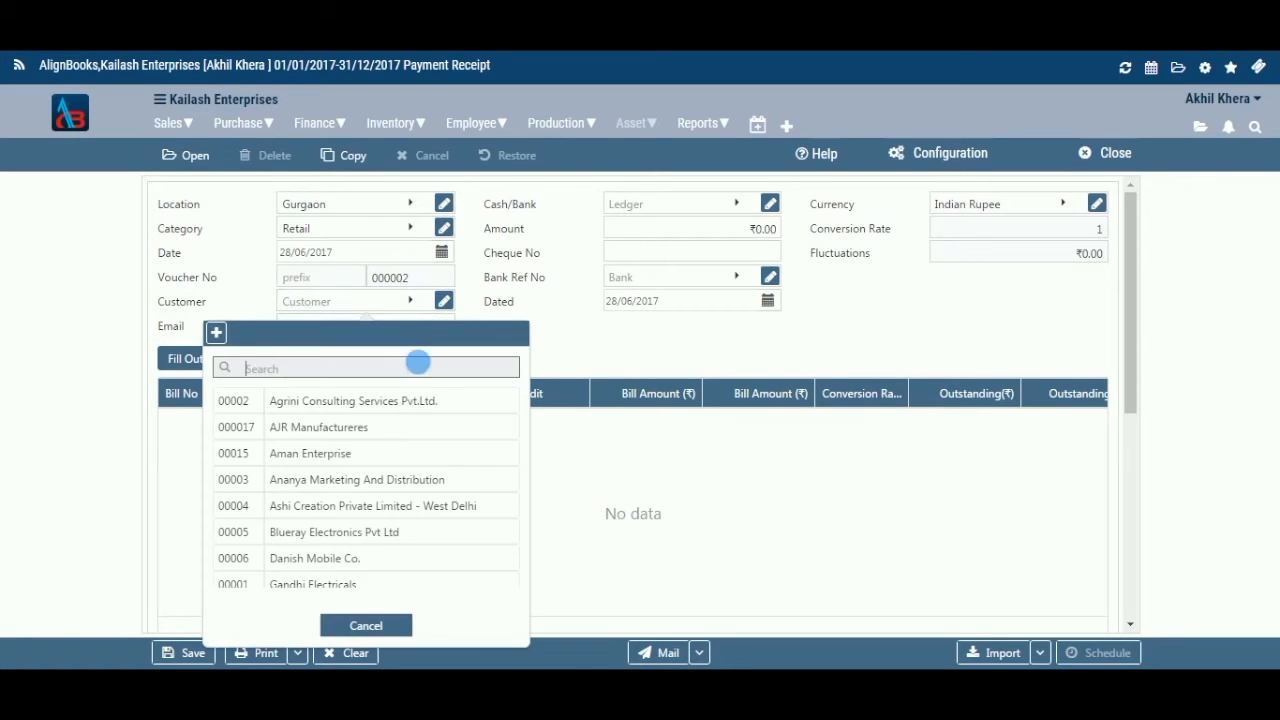
# Choose Blueray Electronics Pvt Ltd as the customer and enter the customer's e-mail address.
pyautogui.click(397, 533)
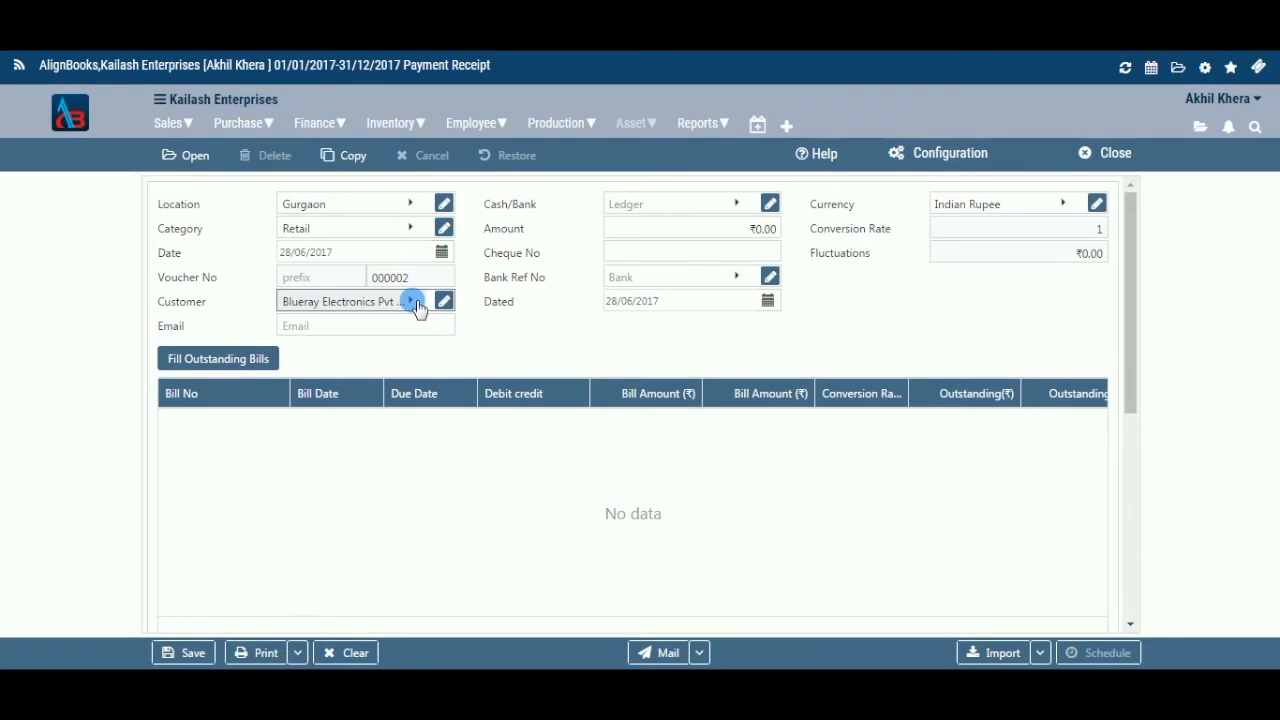
pyautogui.click(420, 335)
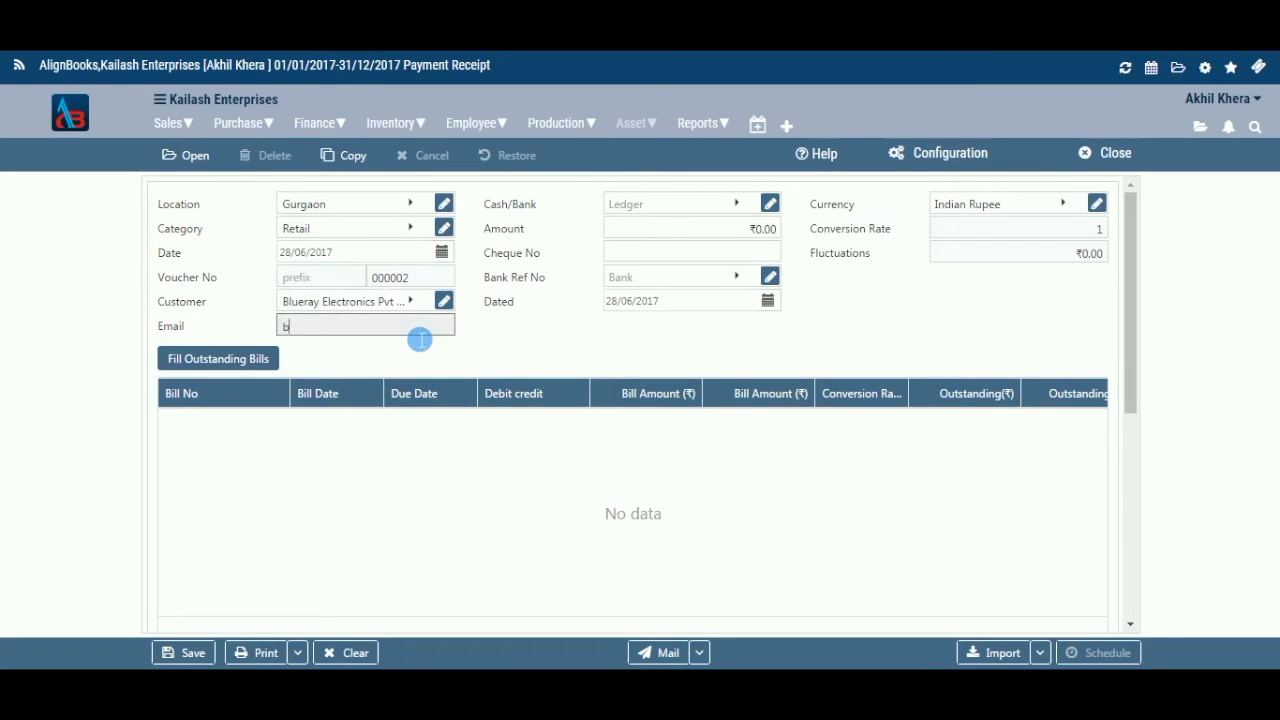
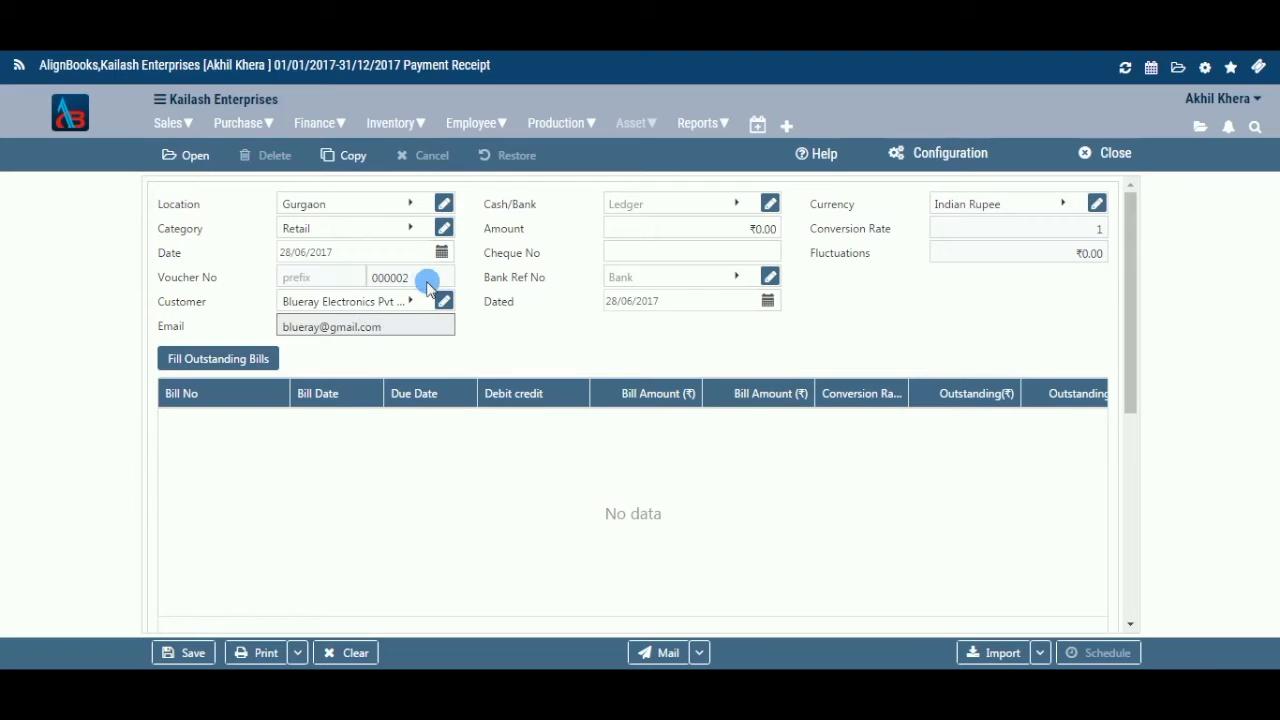
pyautogui.click(711, 204)
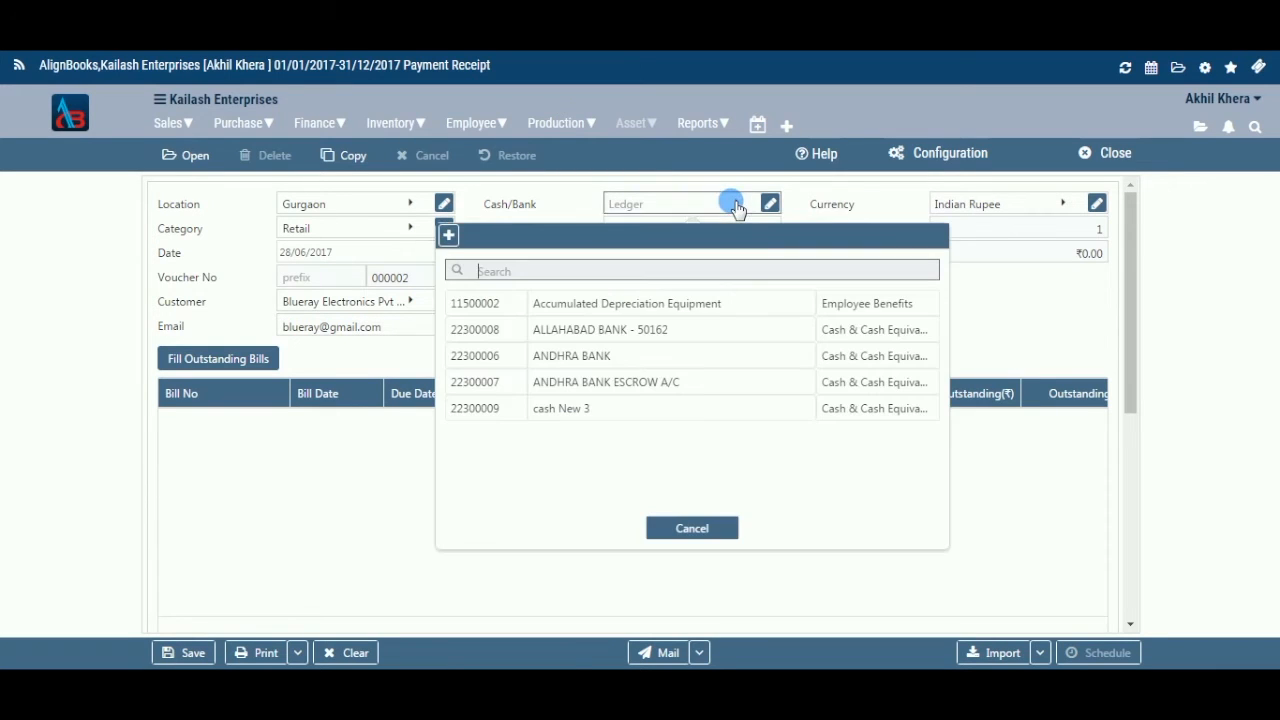
pyautogui.click(645, 355)
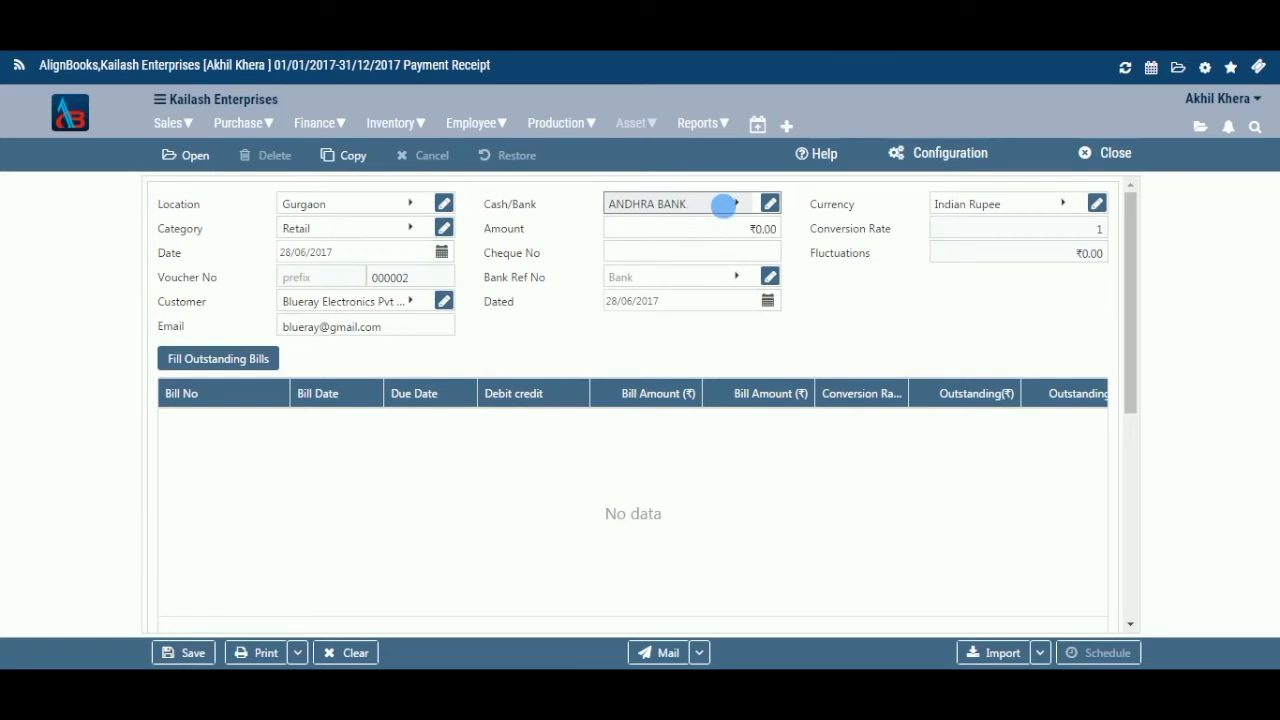
pyautogui.click(736, 204)
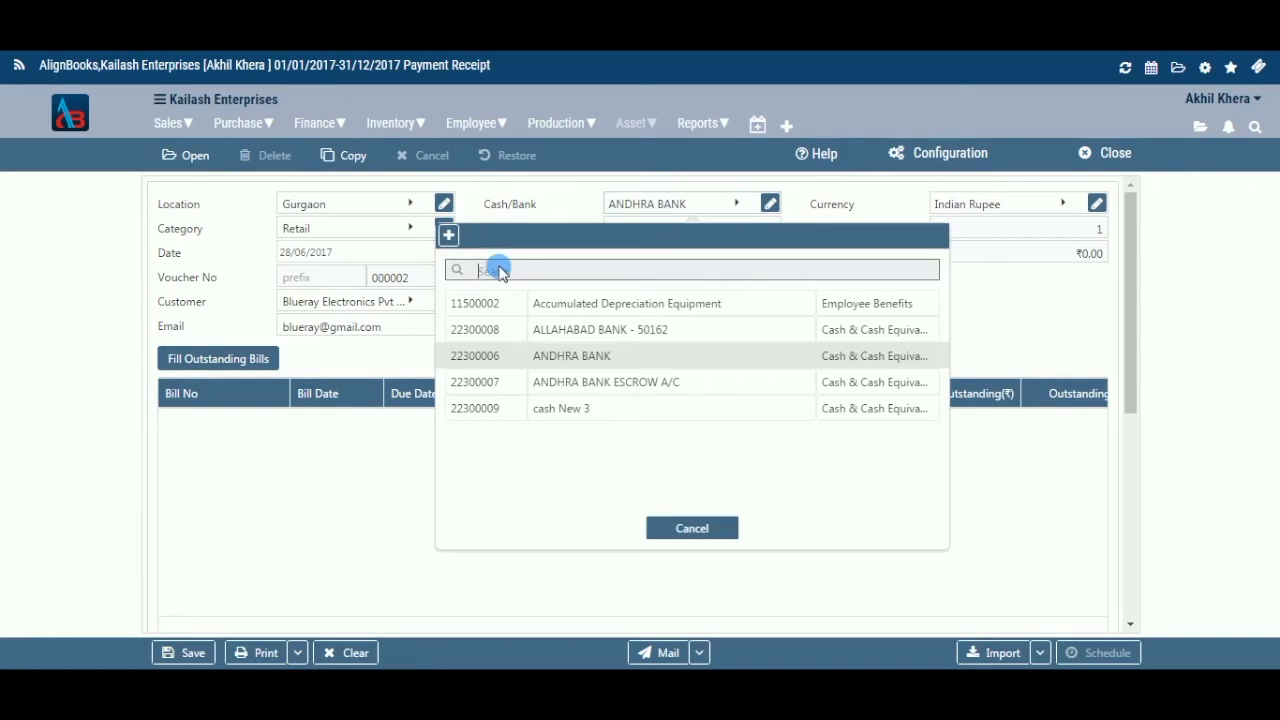
pyautogui.click(716, 259)
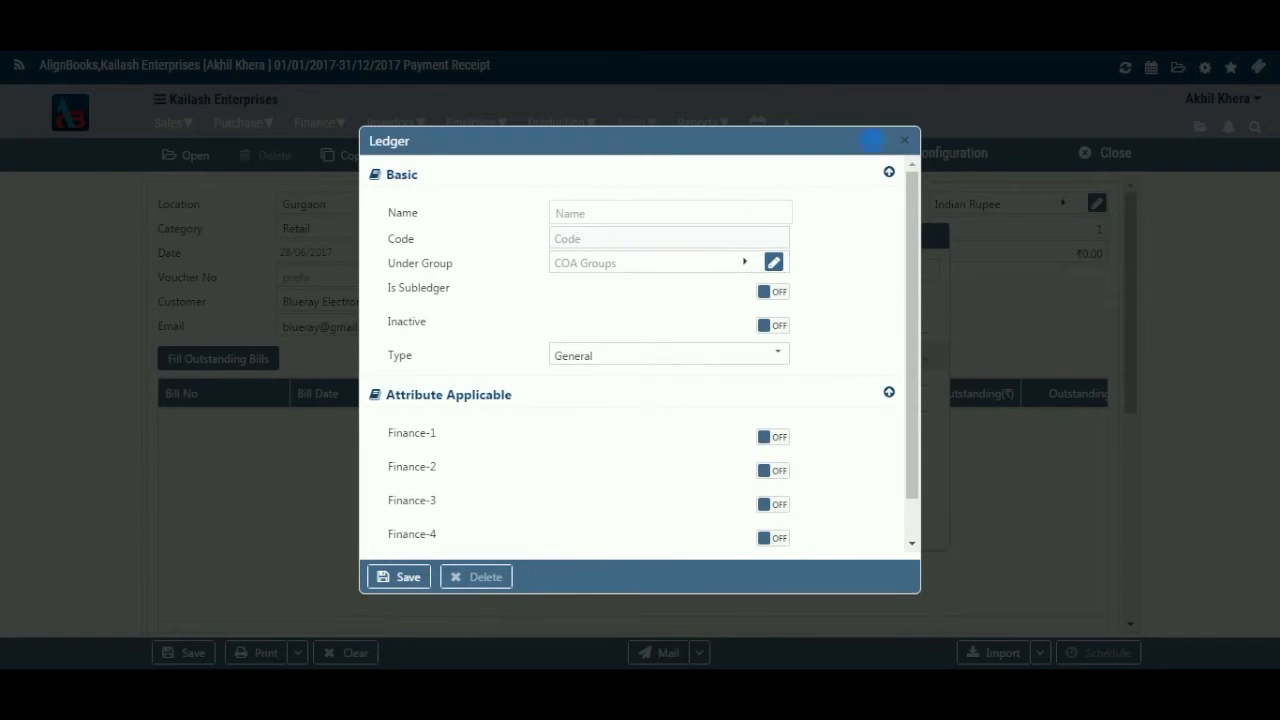
pyautogui.click(904, 142)
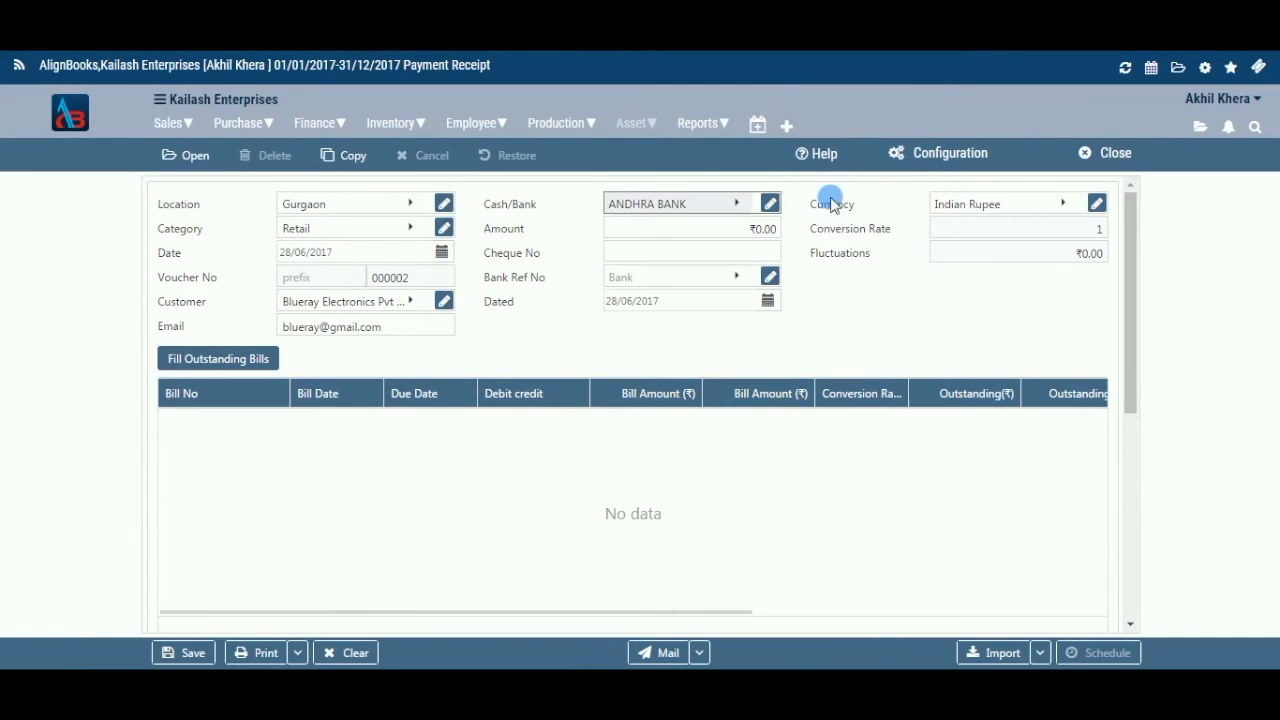
pyautogui.click(770, 208)
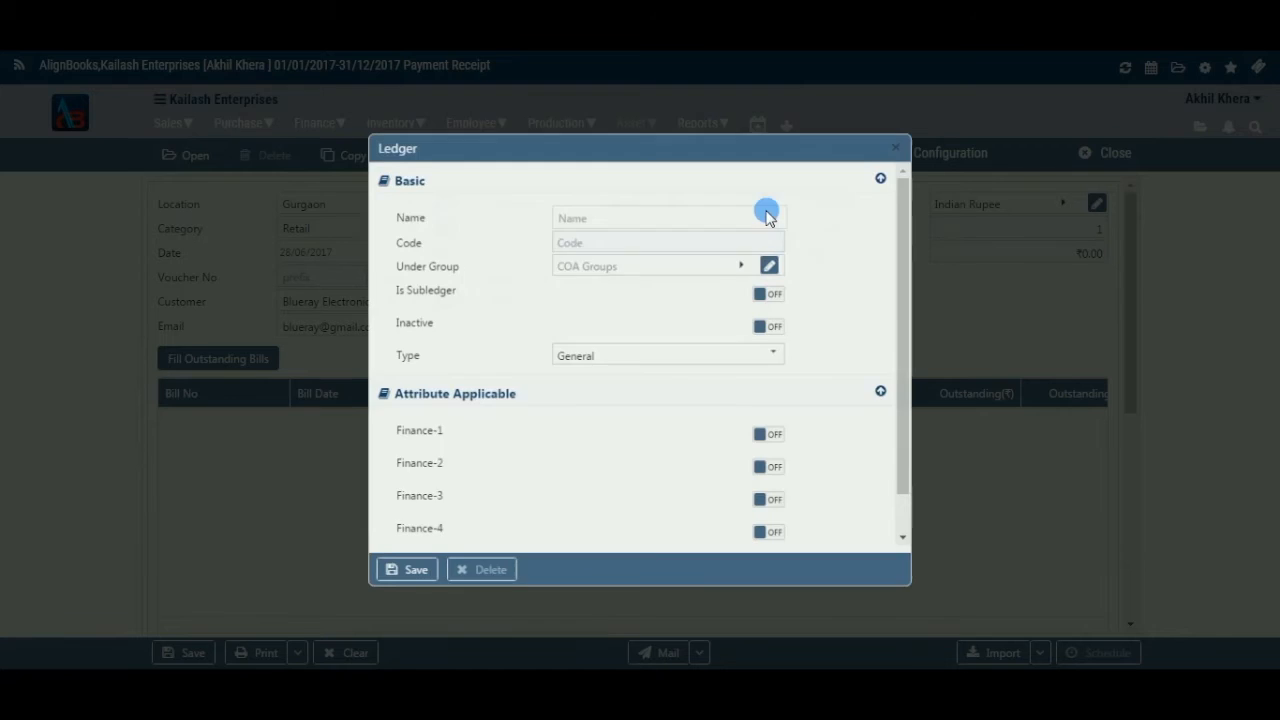
pyautogui.click(904, 143)
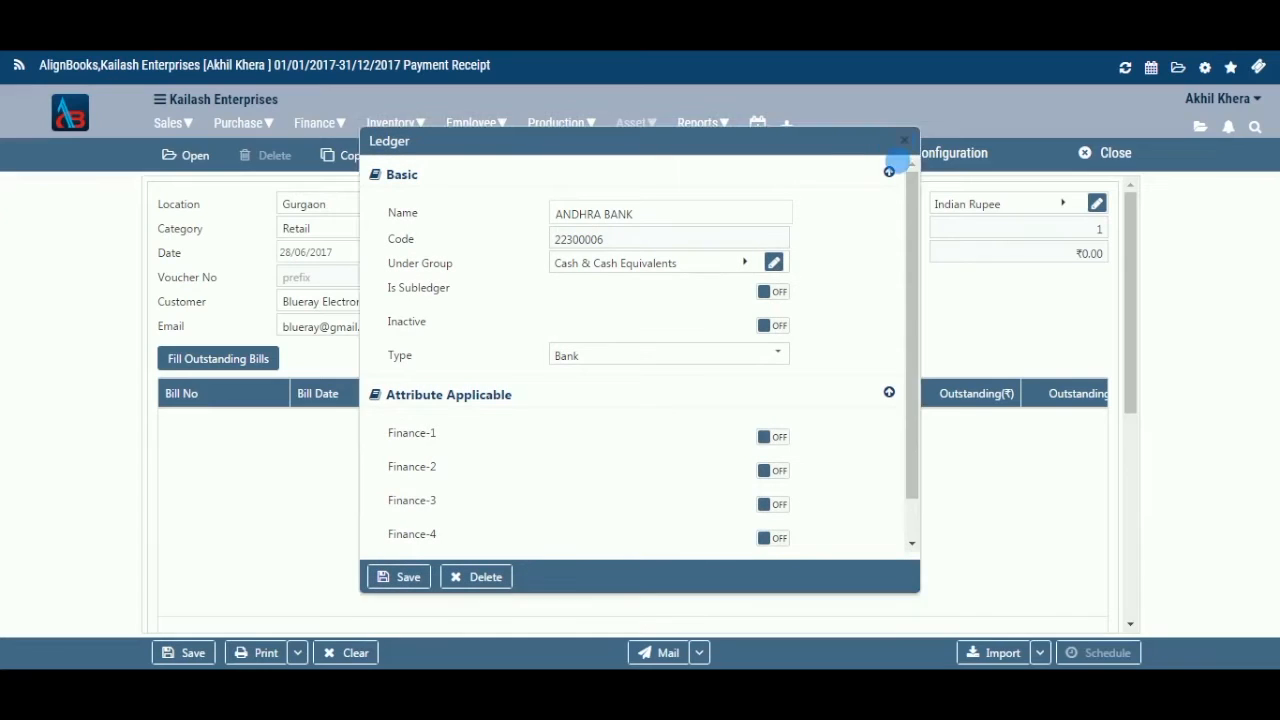
pyautogui.click(779, 231)
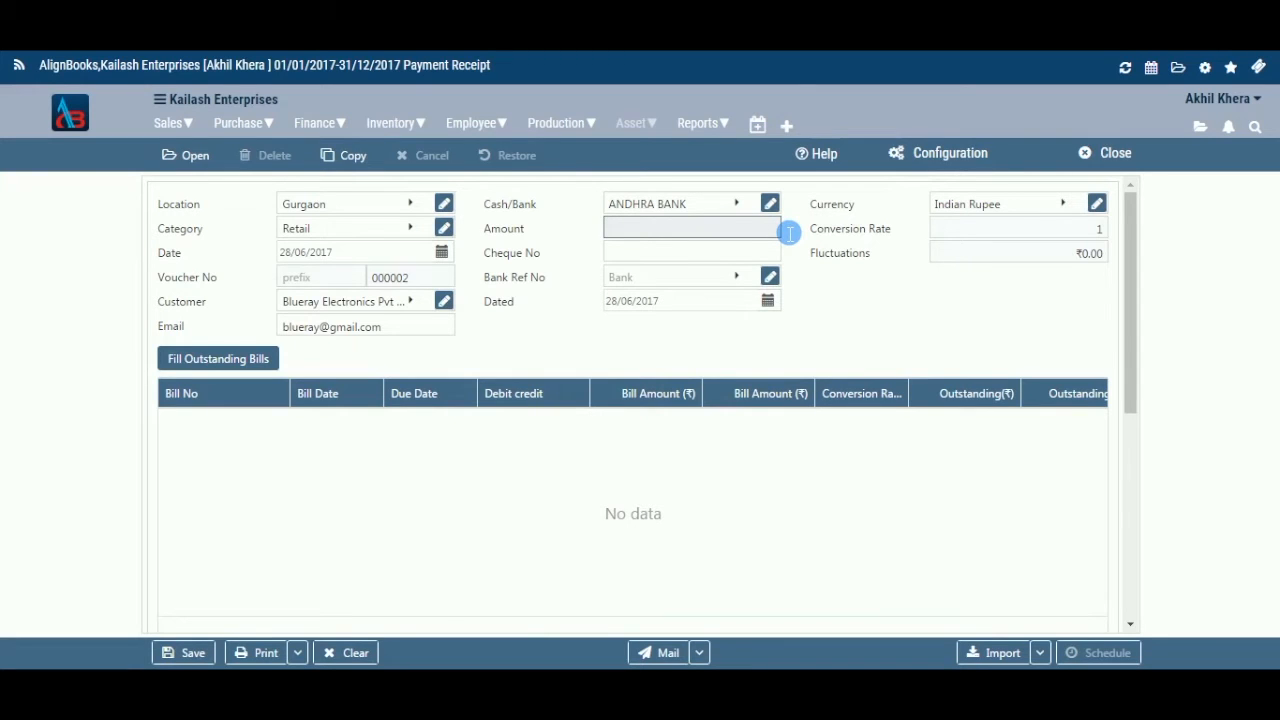
pyautogui.write('30000')
# Confirm the ₹30,000.00 amount and enter cheque number 854126.
pyautogui.click(782, 259)
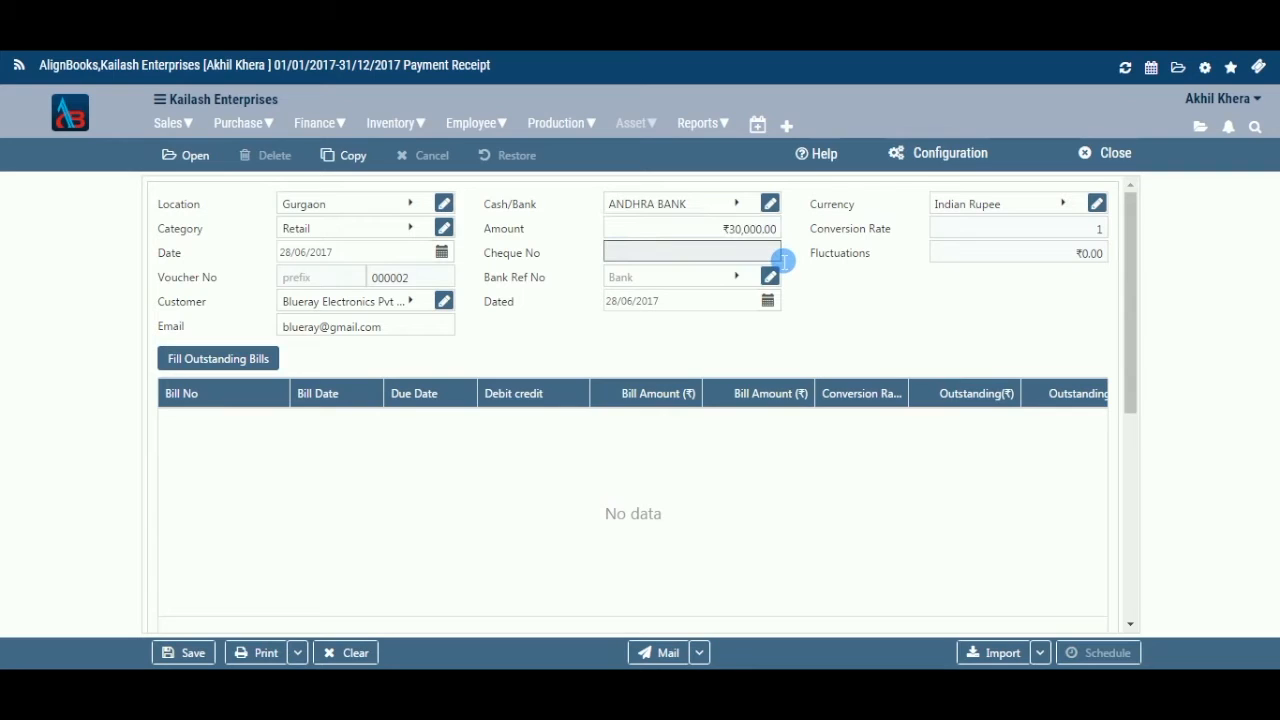
pyautogui.click(770, 231)
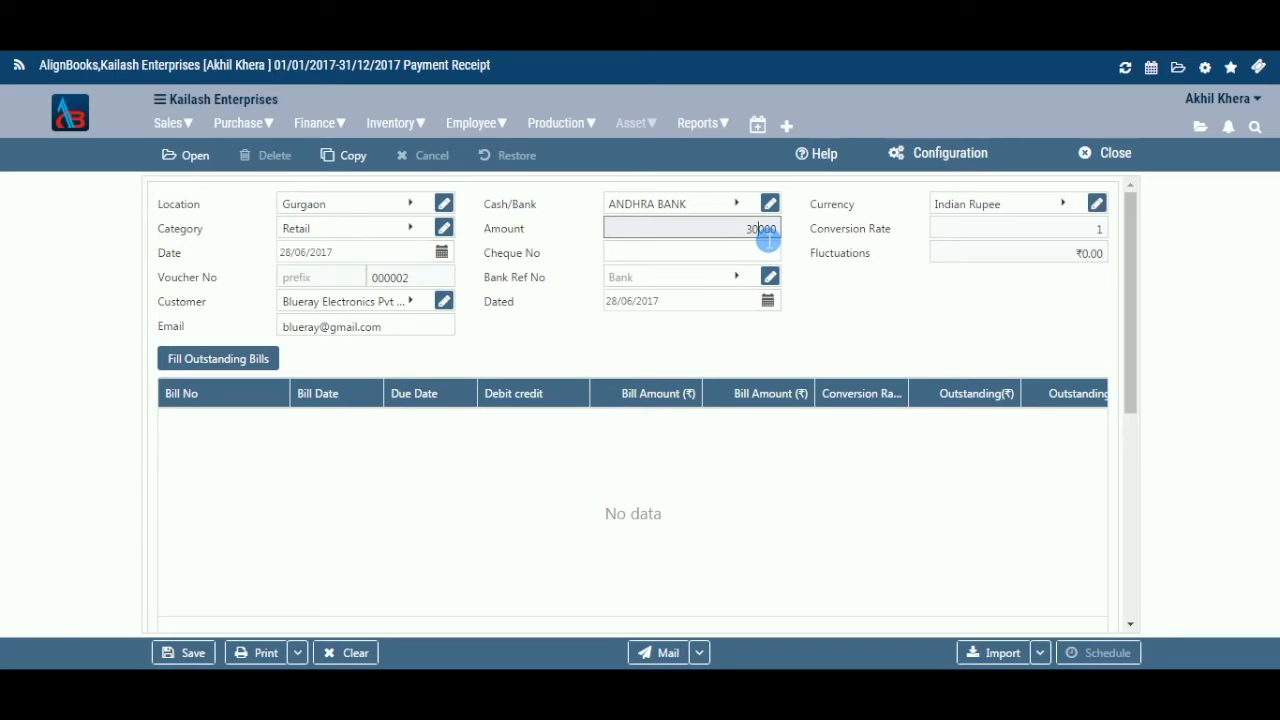
pyautogui.press('Tab')
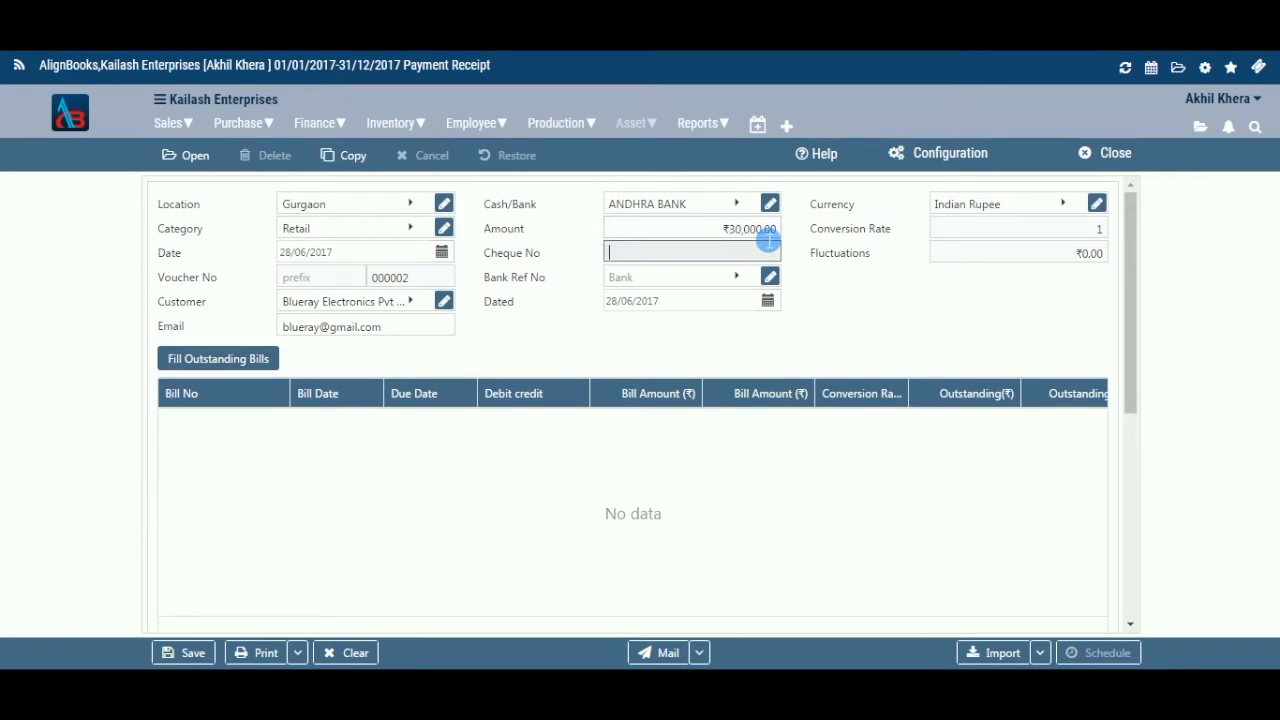
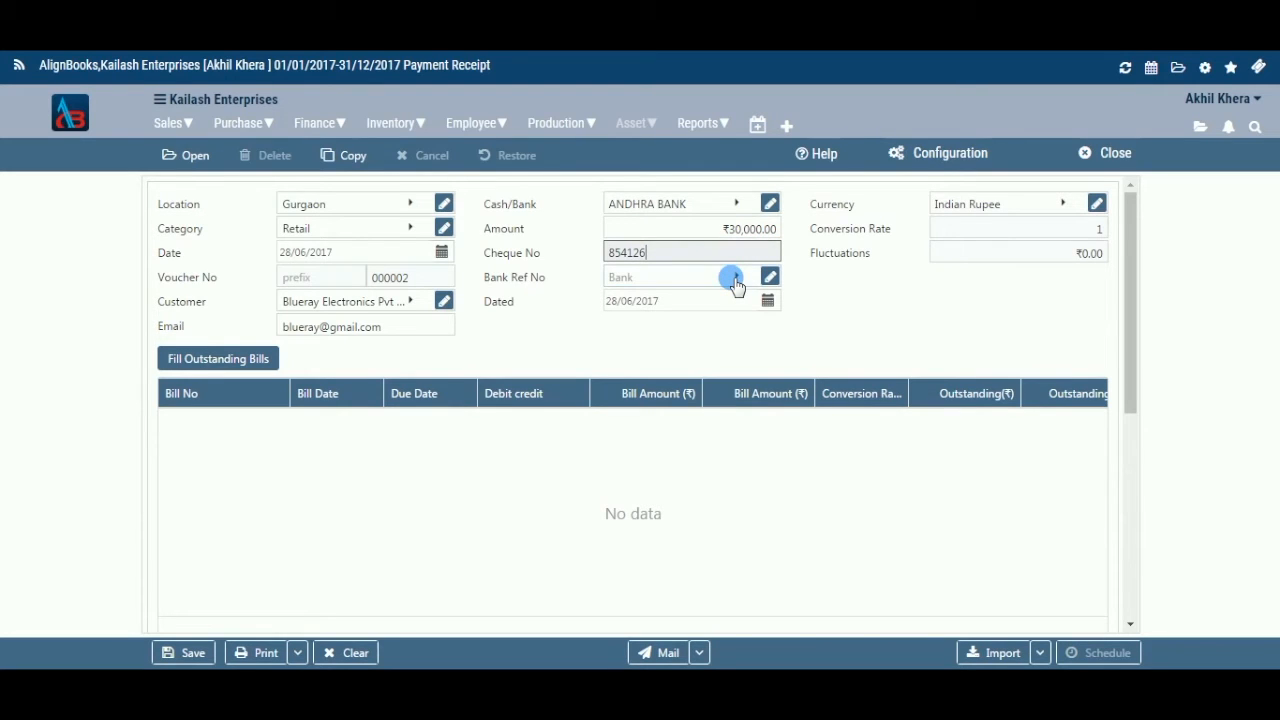
pyautogui.click(735, 284)
# Set Bank Ref No to Canara Bank and keep the cheque dated 28/06/2017.
pyautogui.click(736, 278)
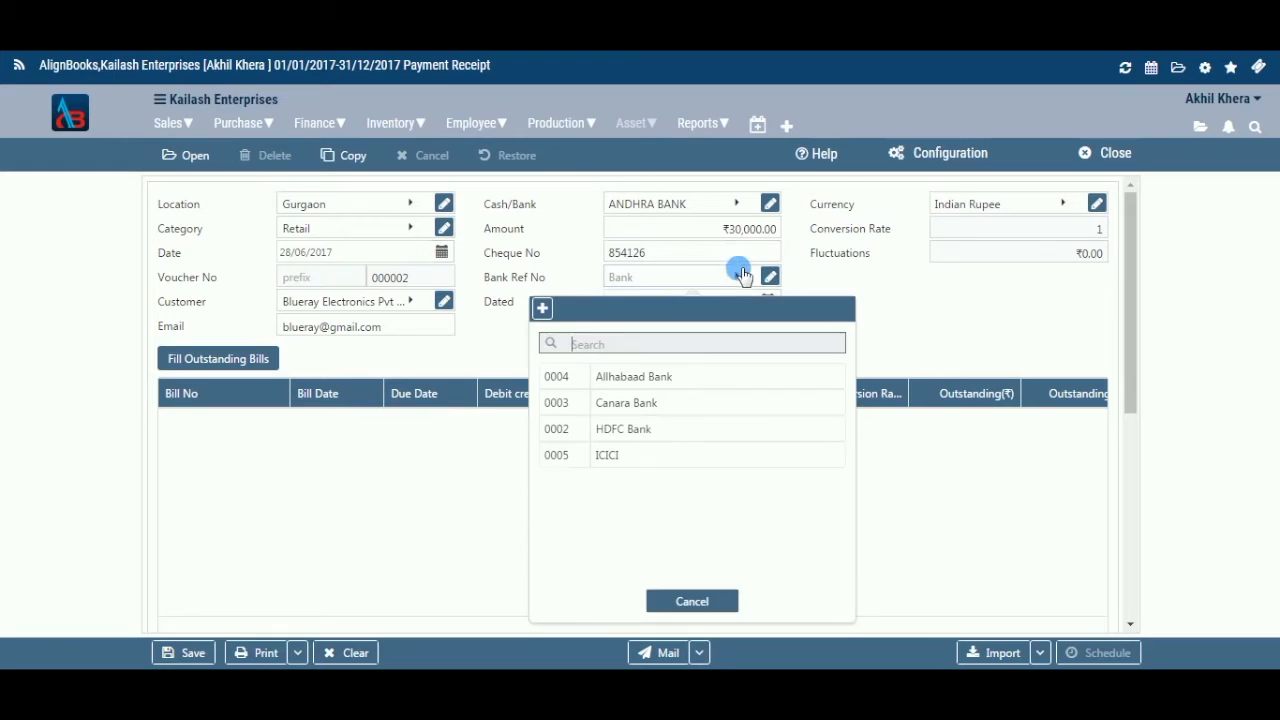
pyautogui.click(674, 406)
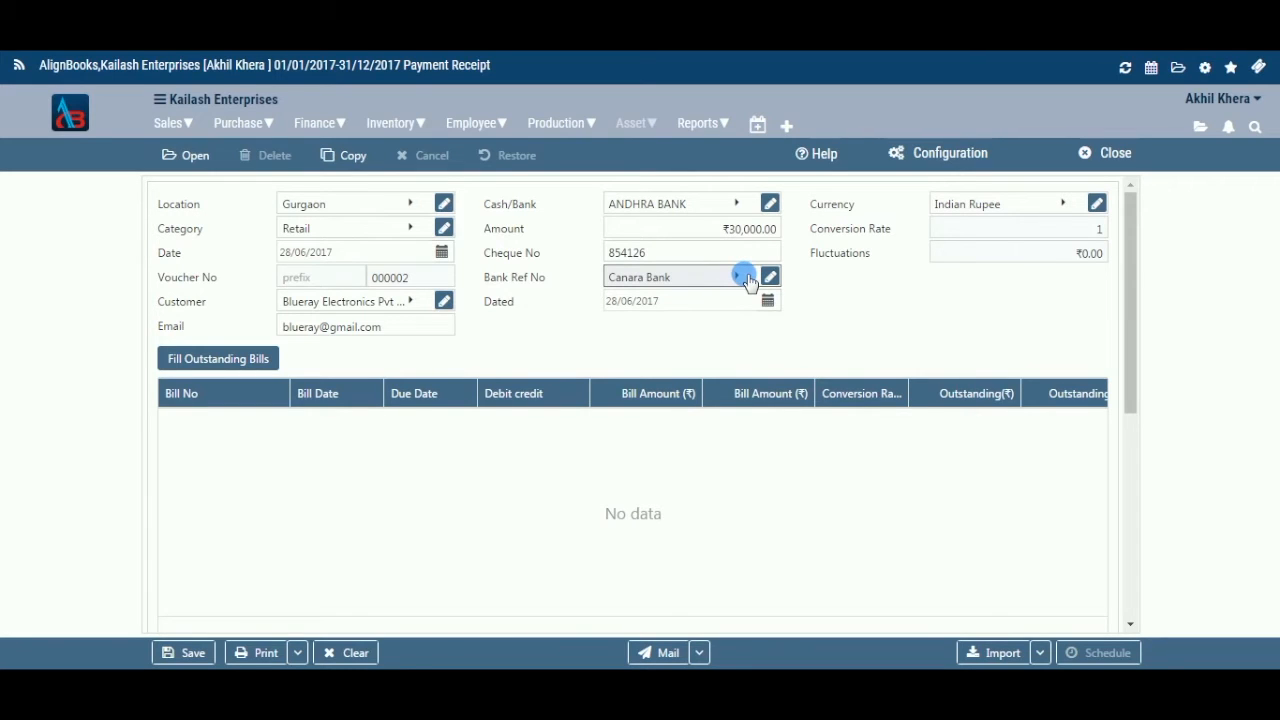
pyautogui.click(745, 279)
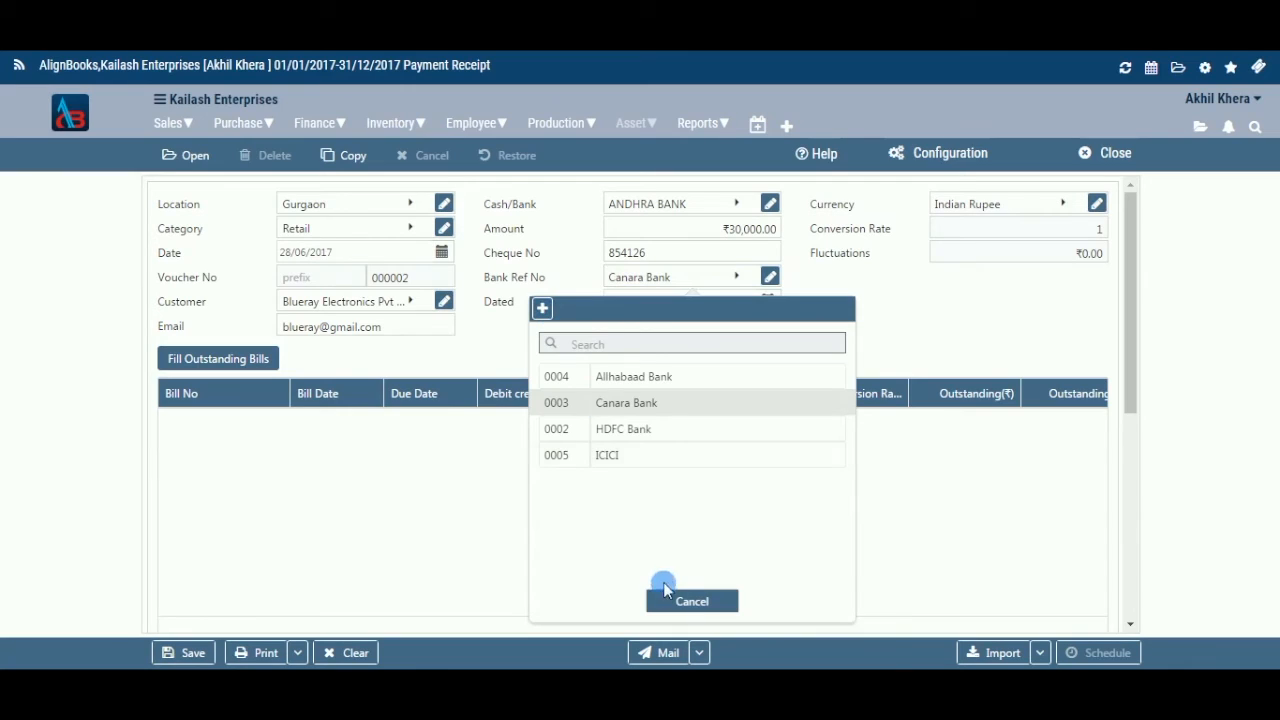
pyautogui.click(667, 595)
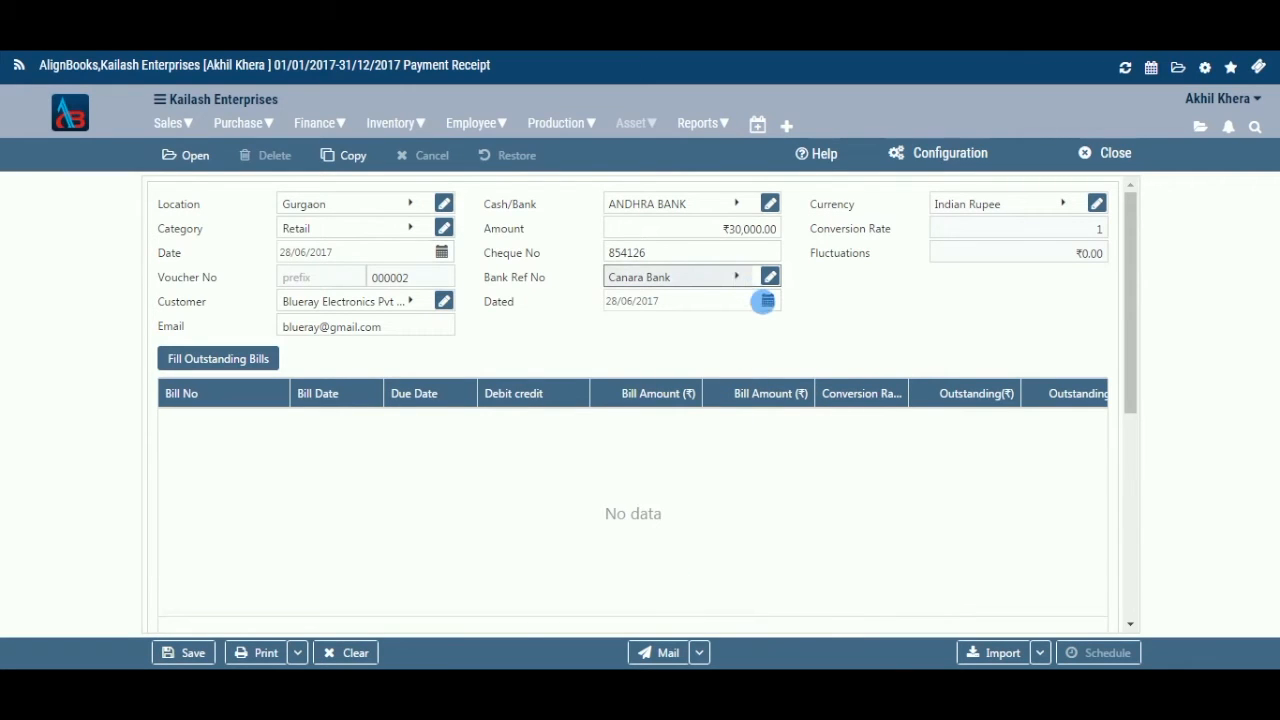
pyautogui.click(765, 303)
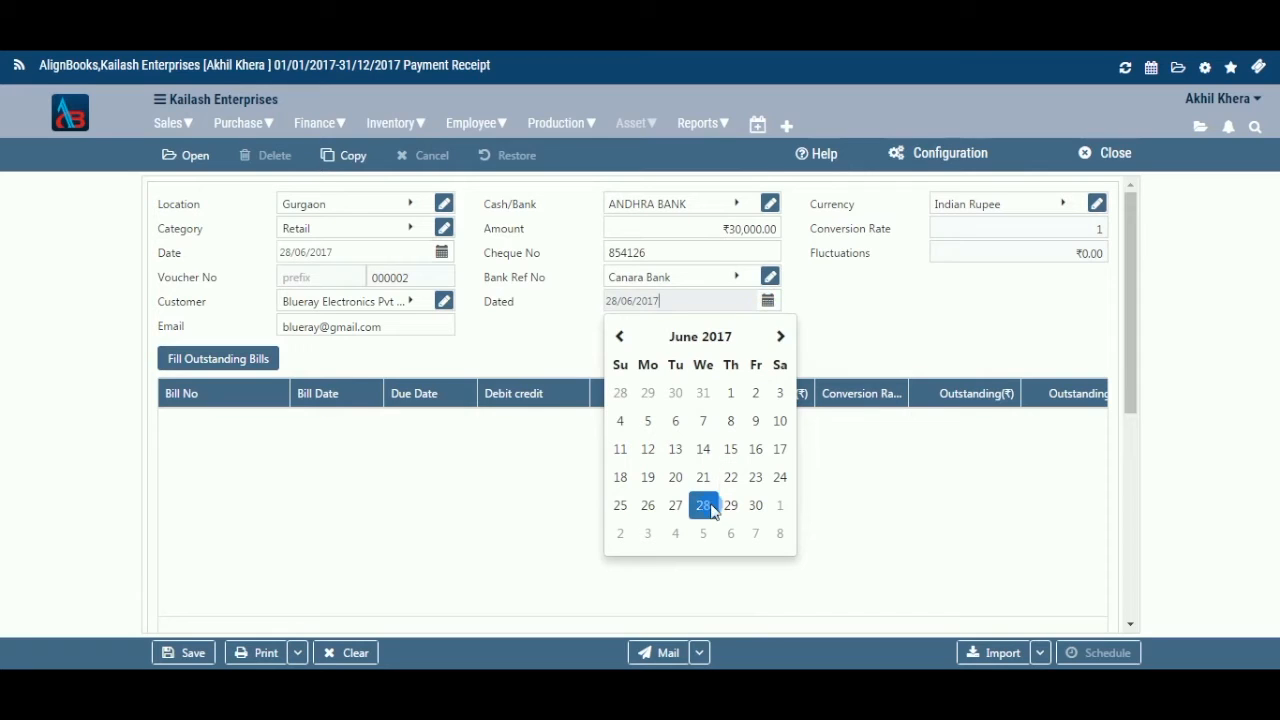
pyautogui.click(765, 301)
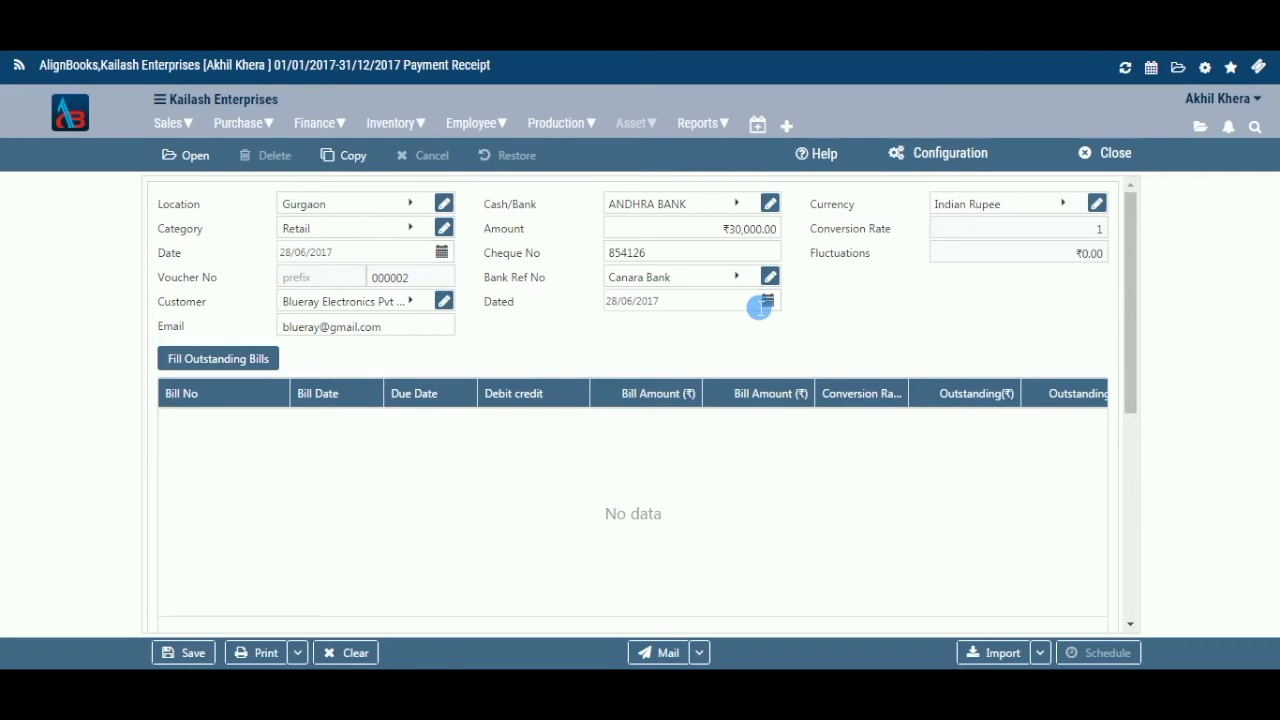
pyautogui.click(1063, 206)
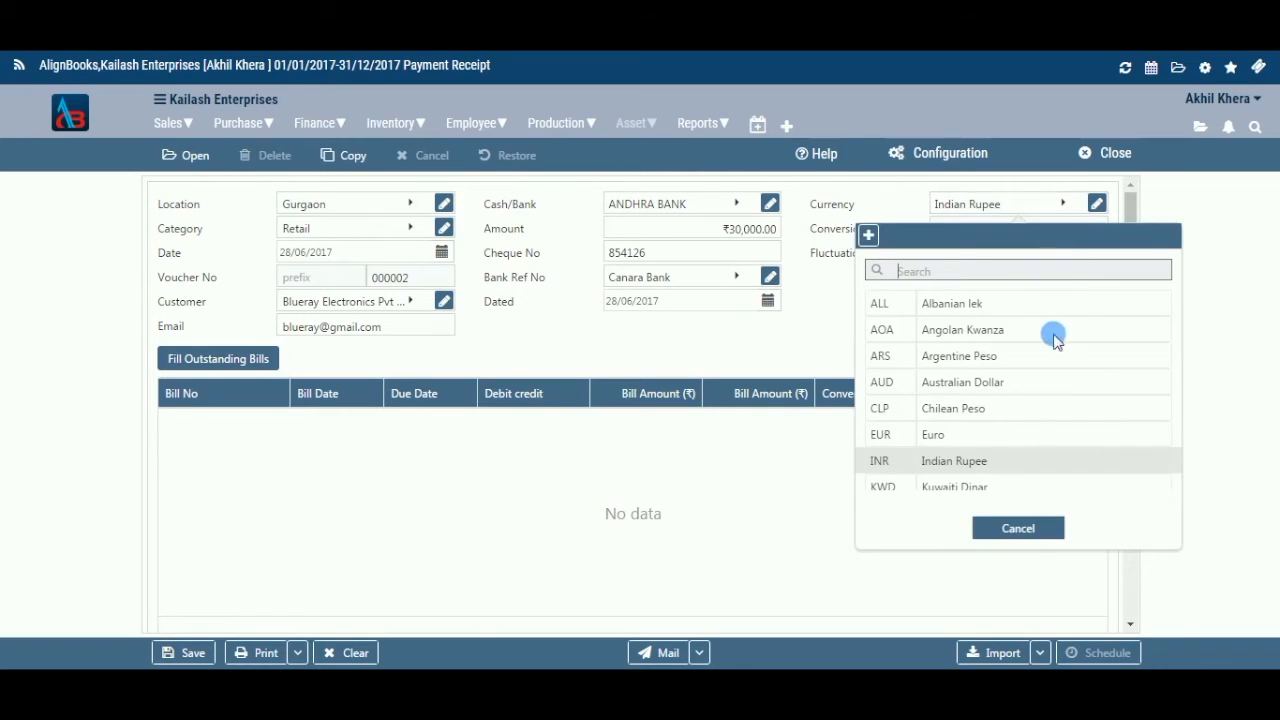
pyautogui.click(1052, 470)
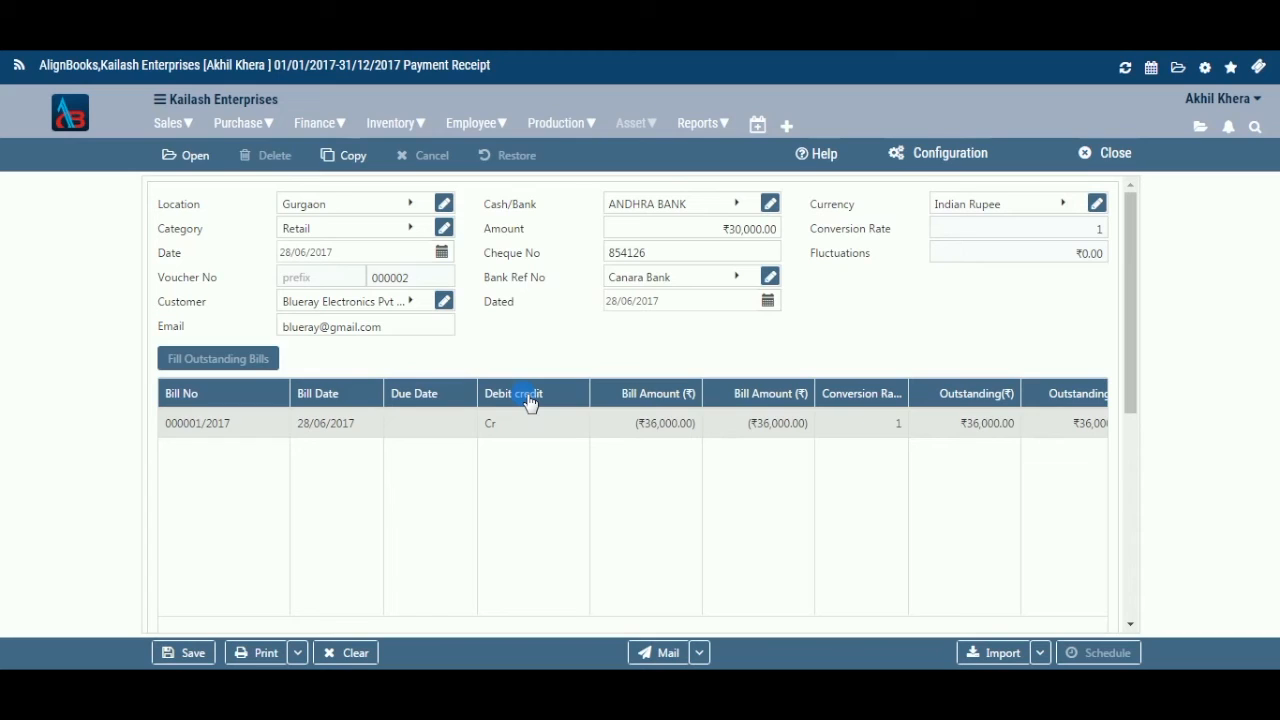
pyautogui.click(362, 402)
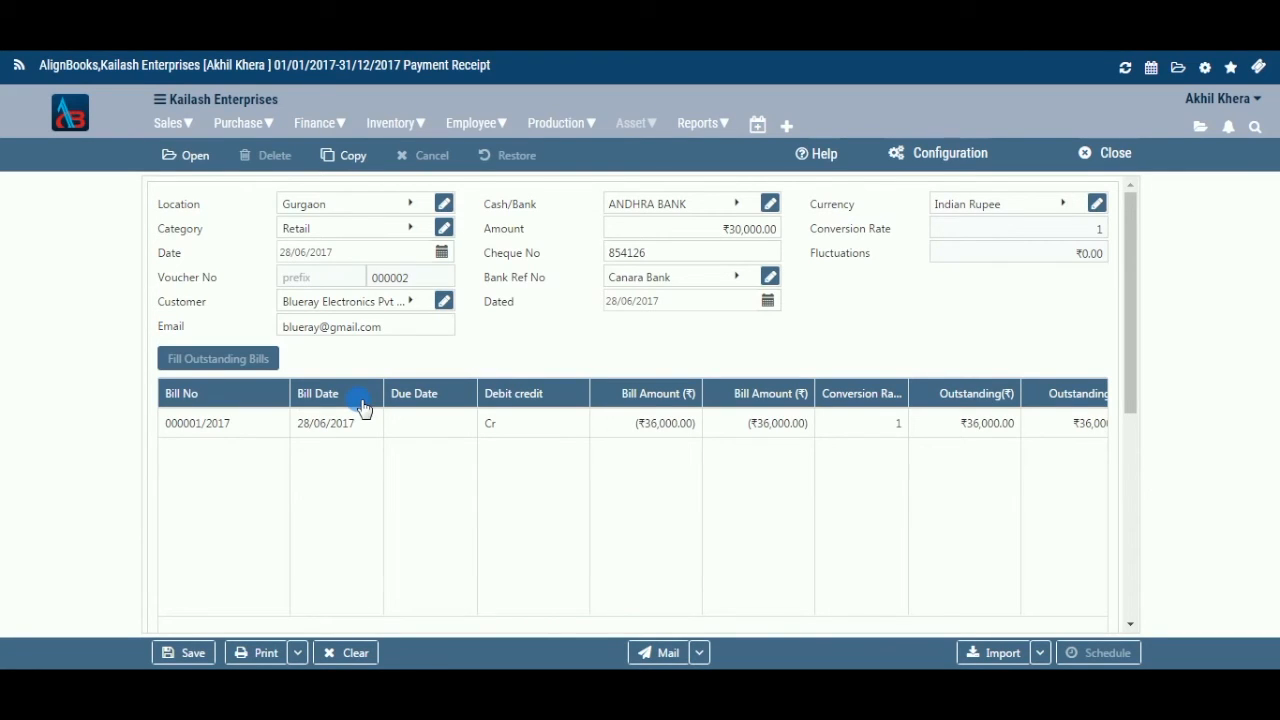
pyautogui.click(452, 424)
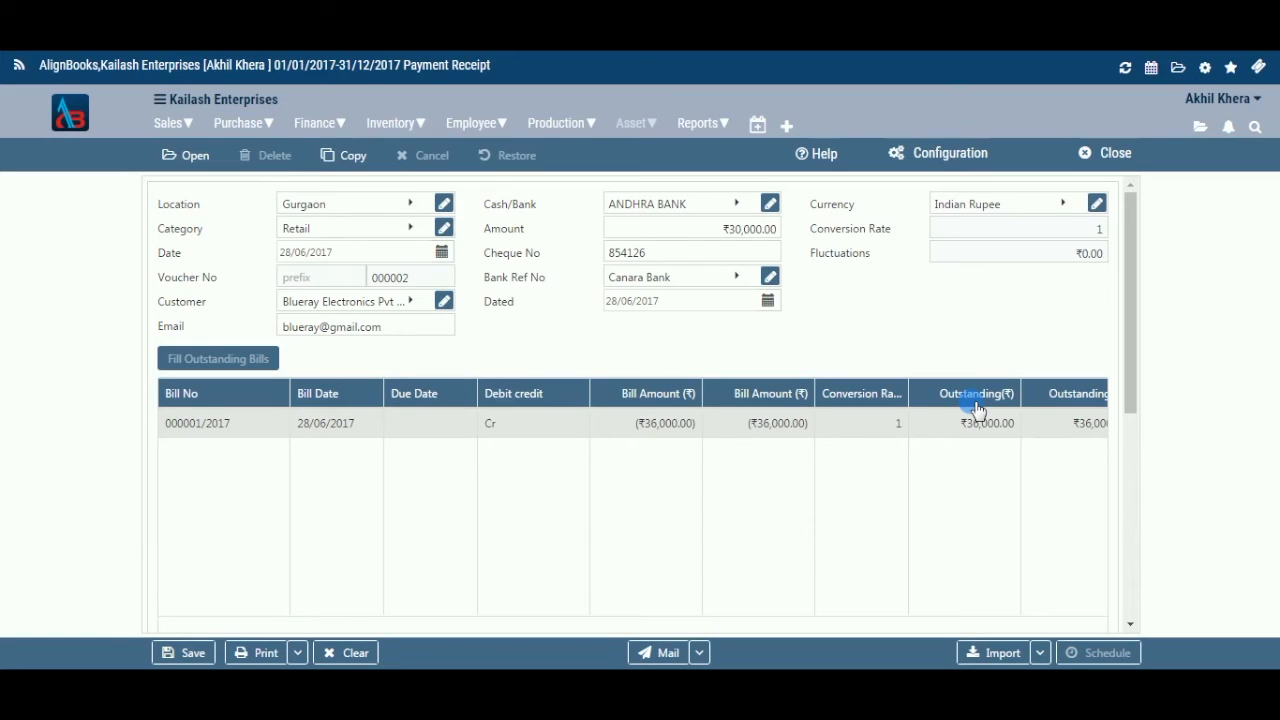
pyautogui.moveTo(591, 610)
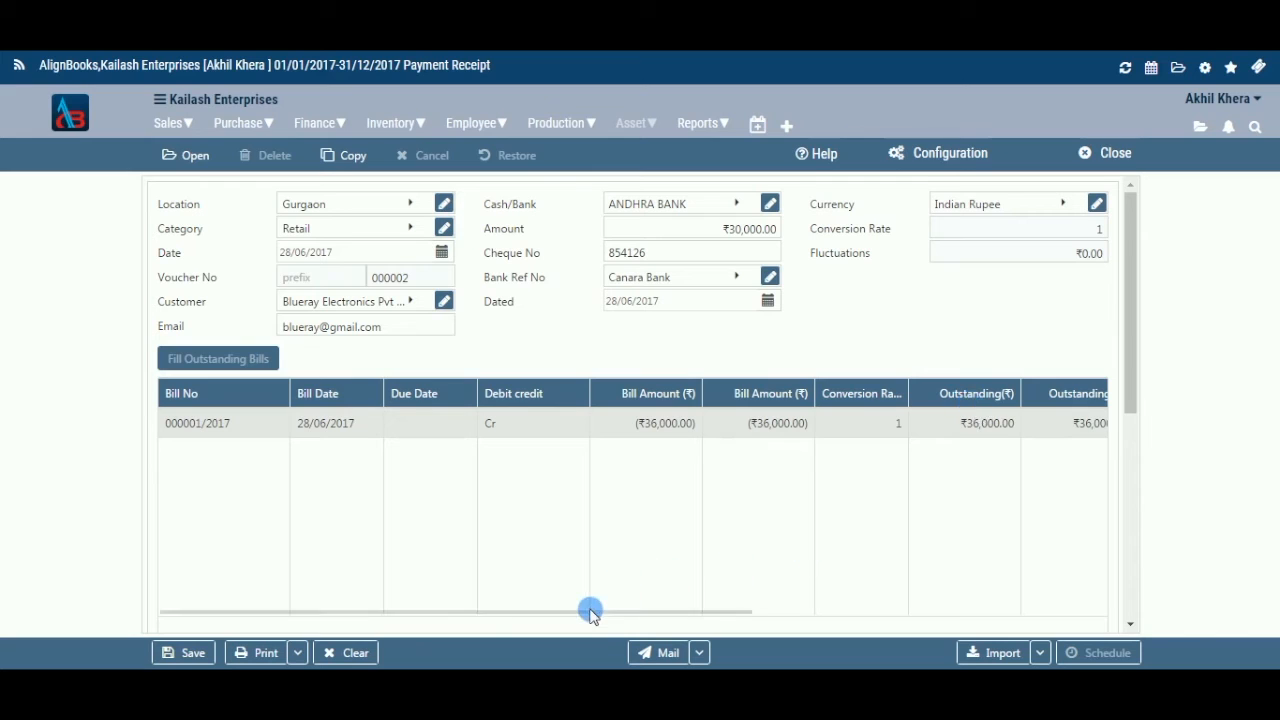
pyautogui.moveTo(697, 617); pyautogui.dragTo(860, 606)
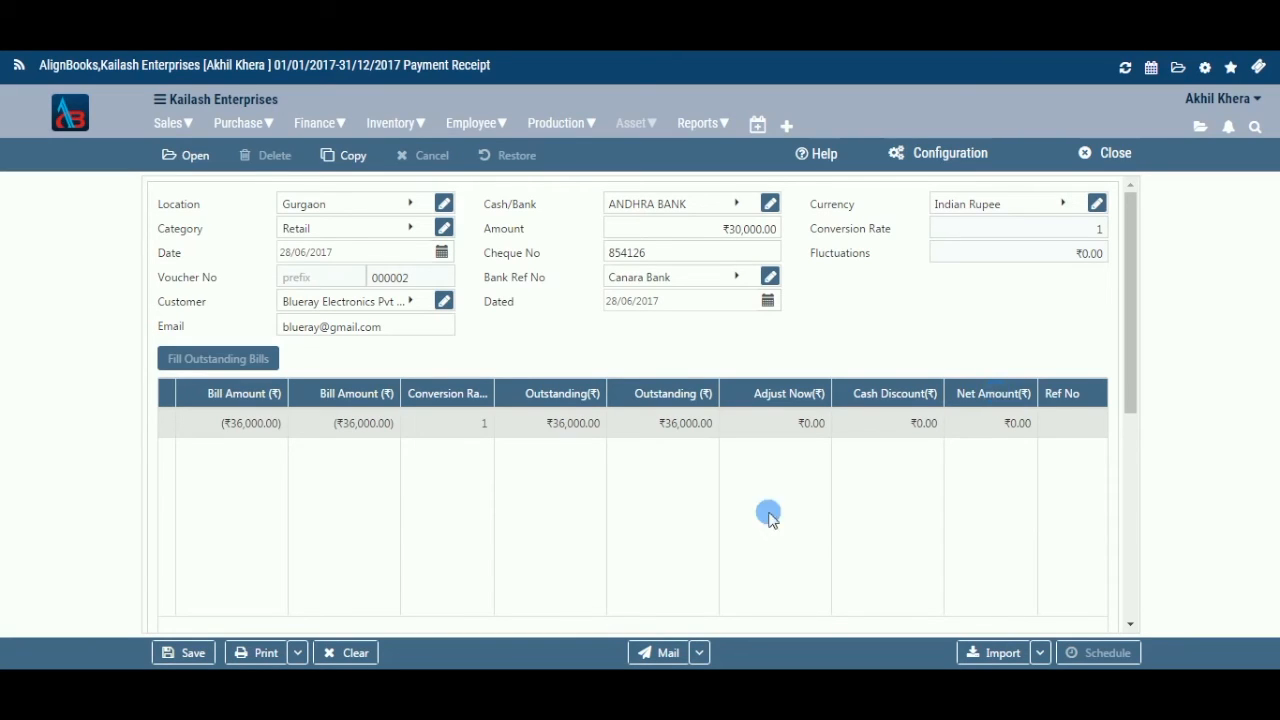
pyautogui.moveTo(773, 608); pyautogui.dragTo(880, 595)
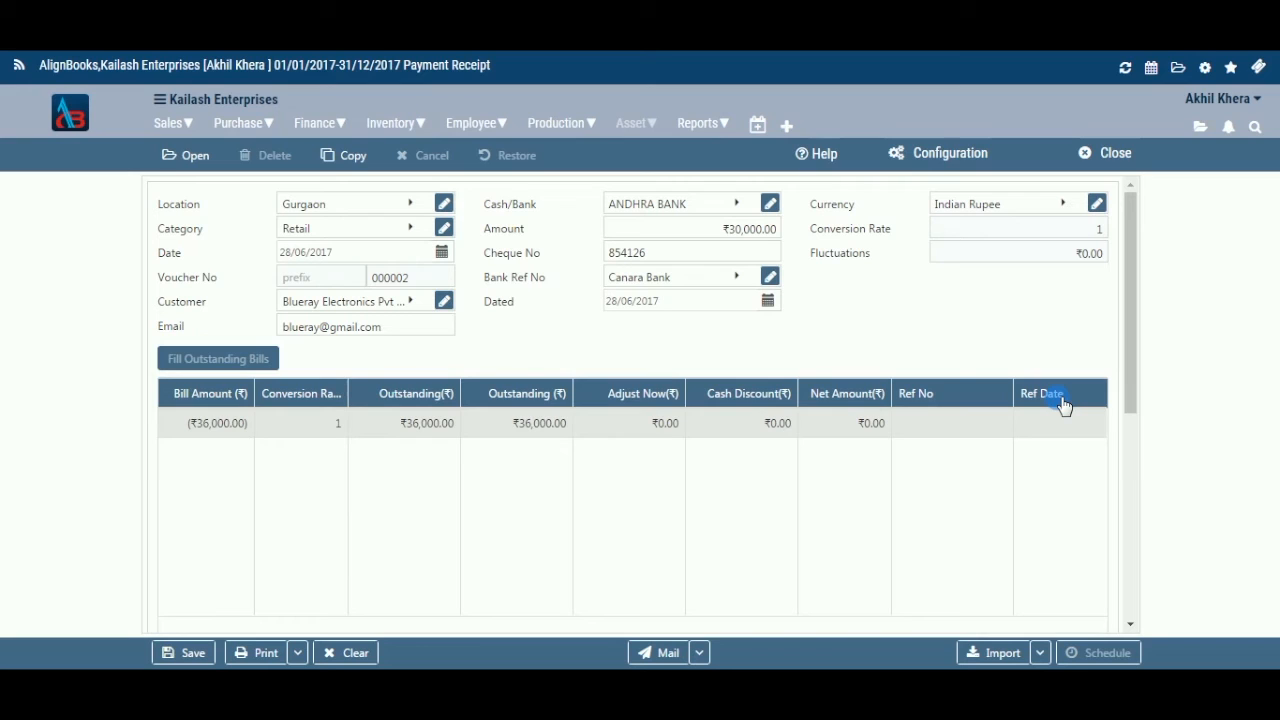
pyautogui.moveTo(1131, 343); pyautogui.dragTo(1130, 458)
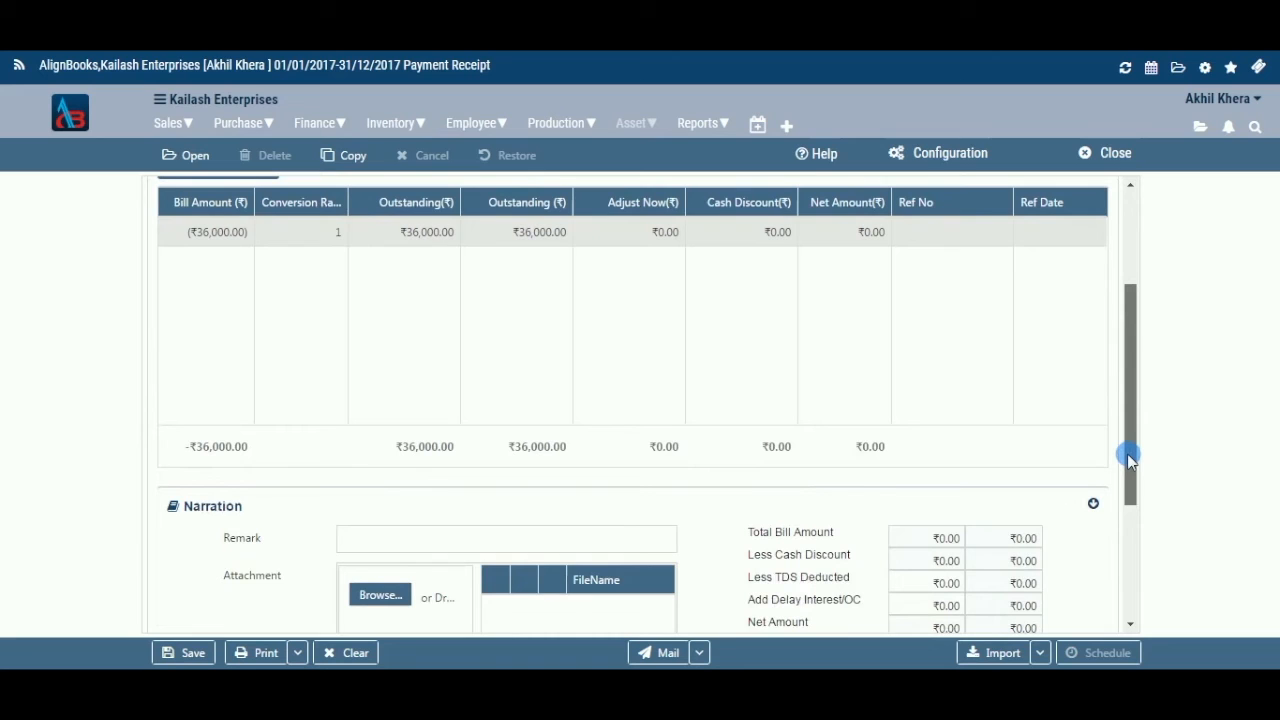
pyautogui.moveTo(1127, 455); pyautogui.dragTo(1100, 500)
# Attach the file menuitems.txt to the receipt, leaving Less Bank Charges at 0.
pyautogui.click(641, 443)
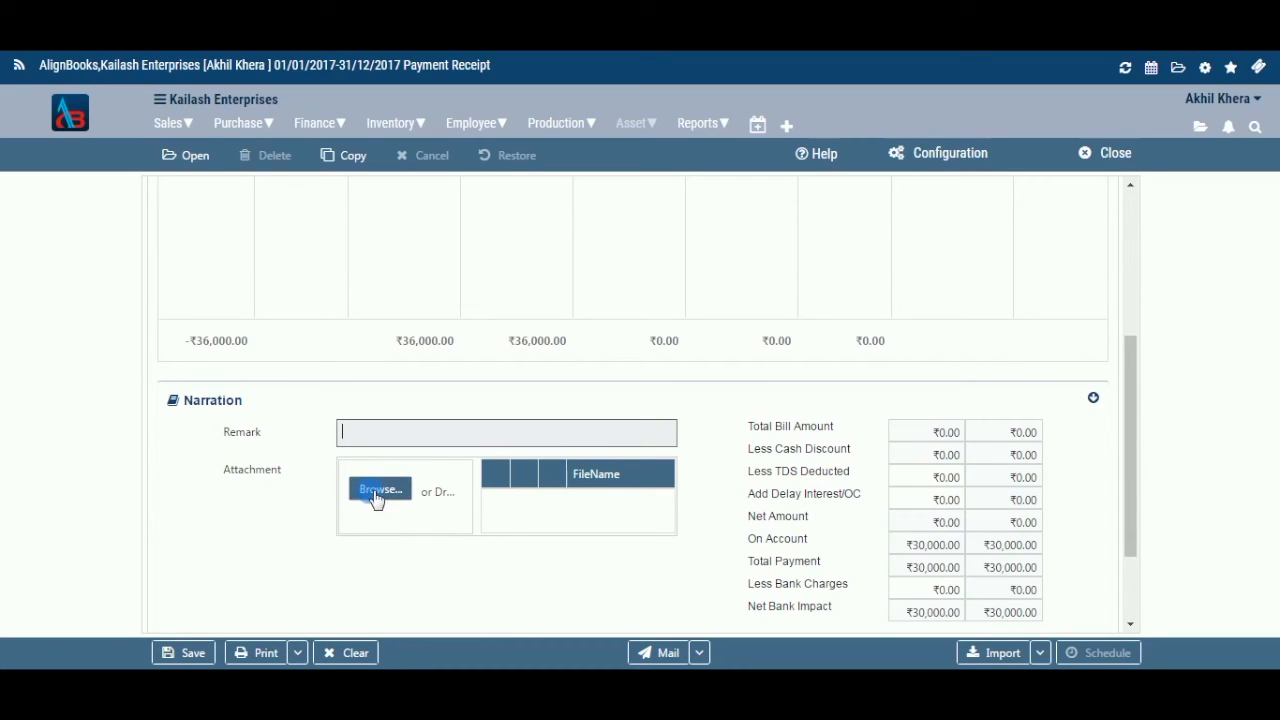
pyautogui.click(382, 488)
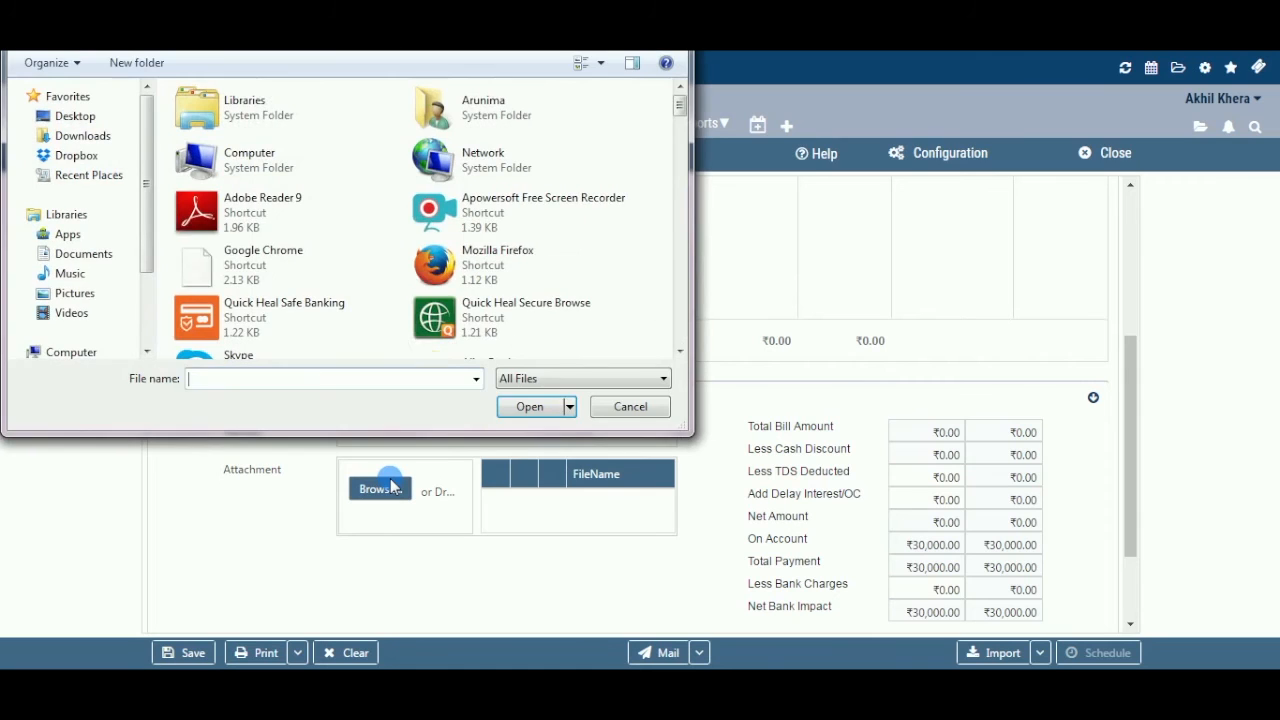
pyautogui.moveTo(679, 105); pyautogui.dragTo(678, 277)
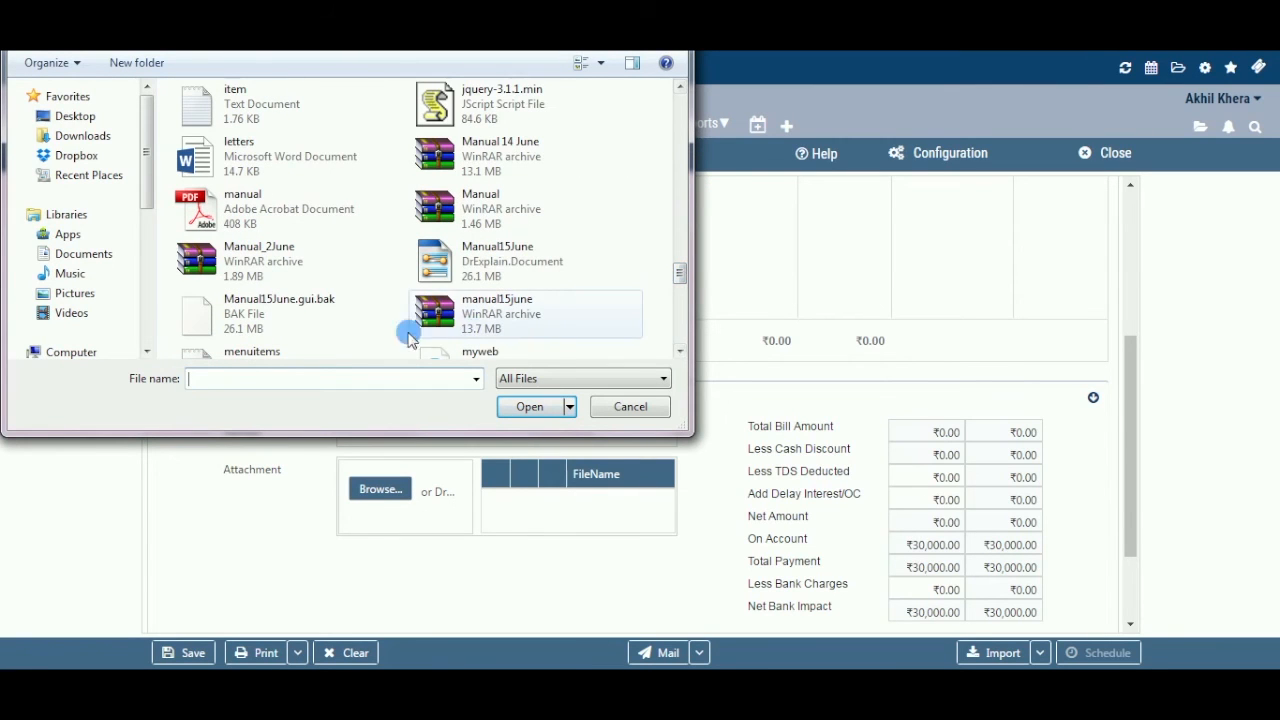
pyautogui.click(330, 350)
pyautogui.click(529, 405)
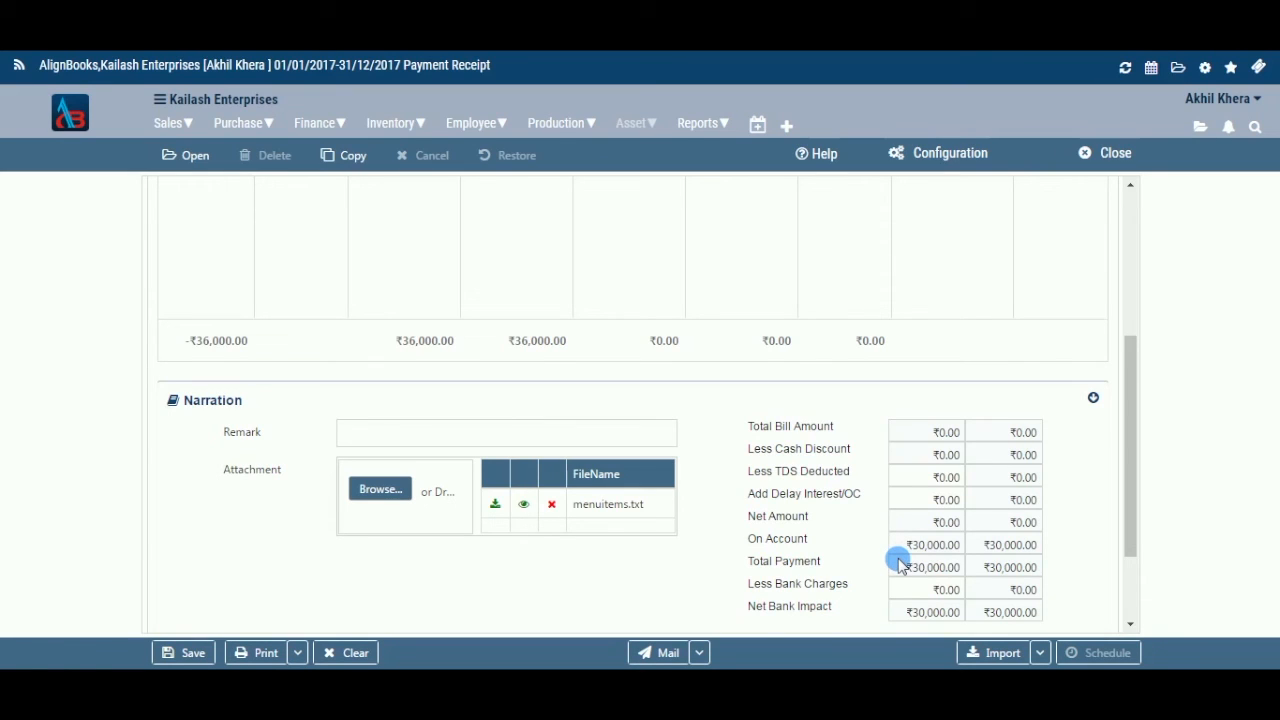
pyautogui.click(940, 593)
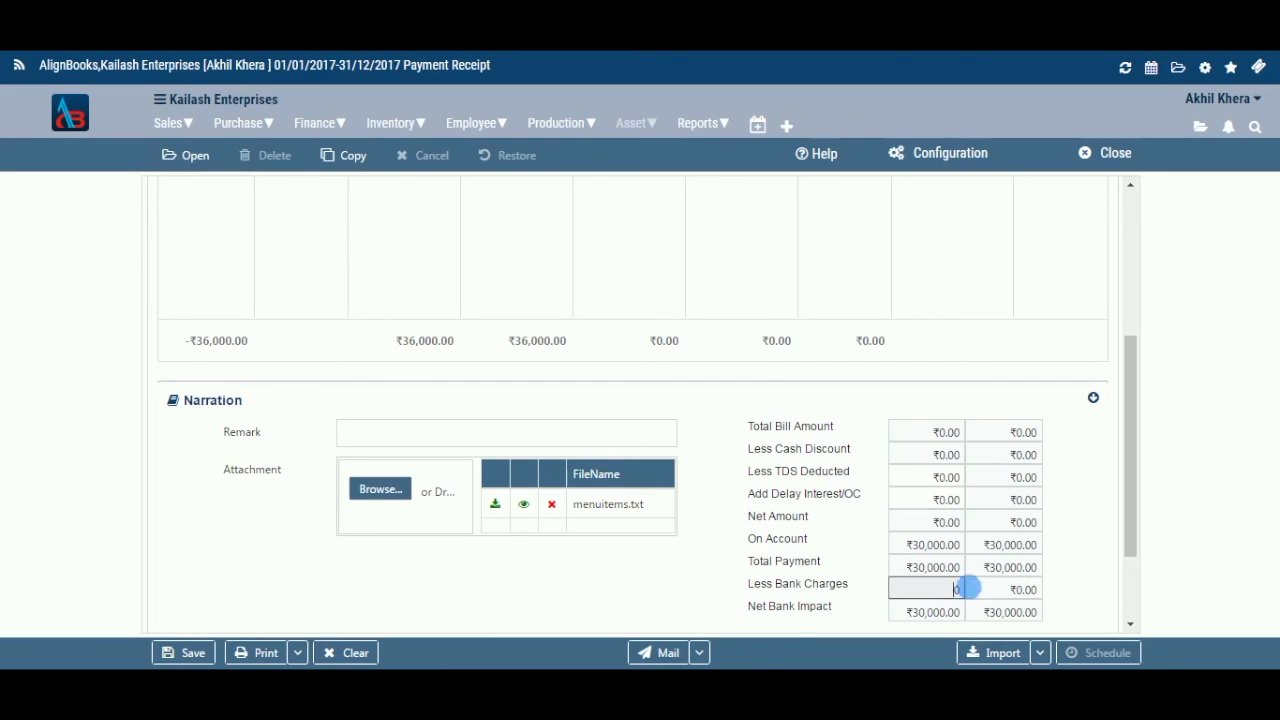
pyautogui.click(986, 592)
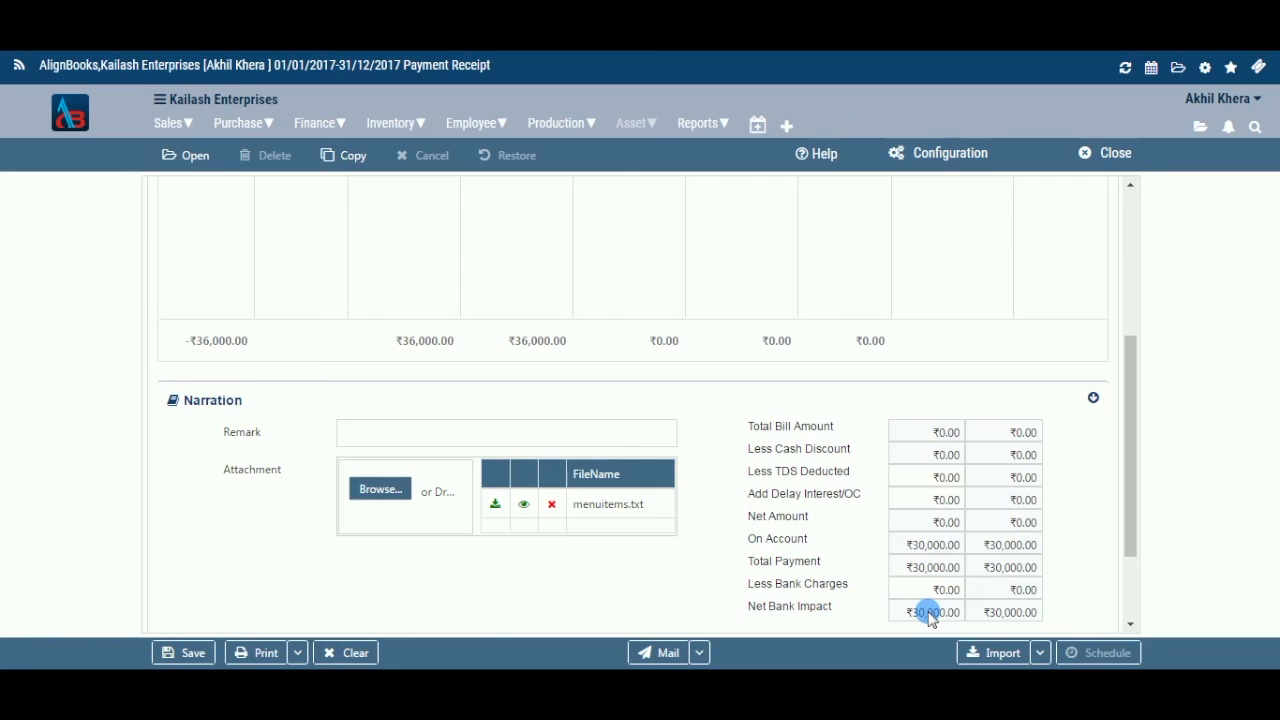
pyautogui.scroll(-1, 1134, 520)
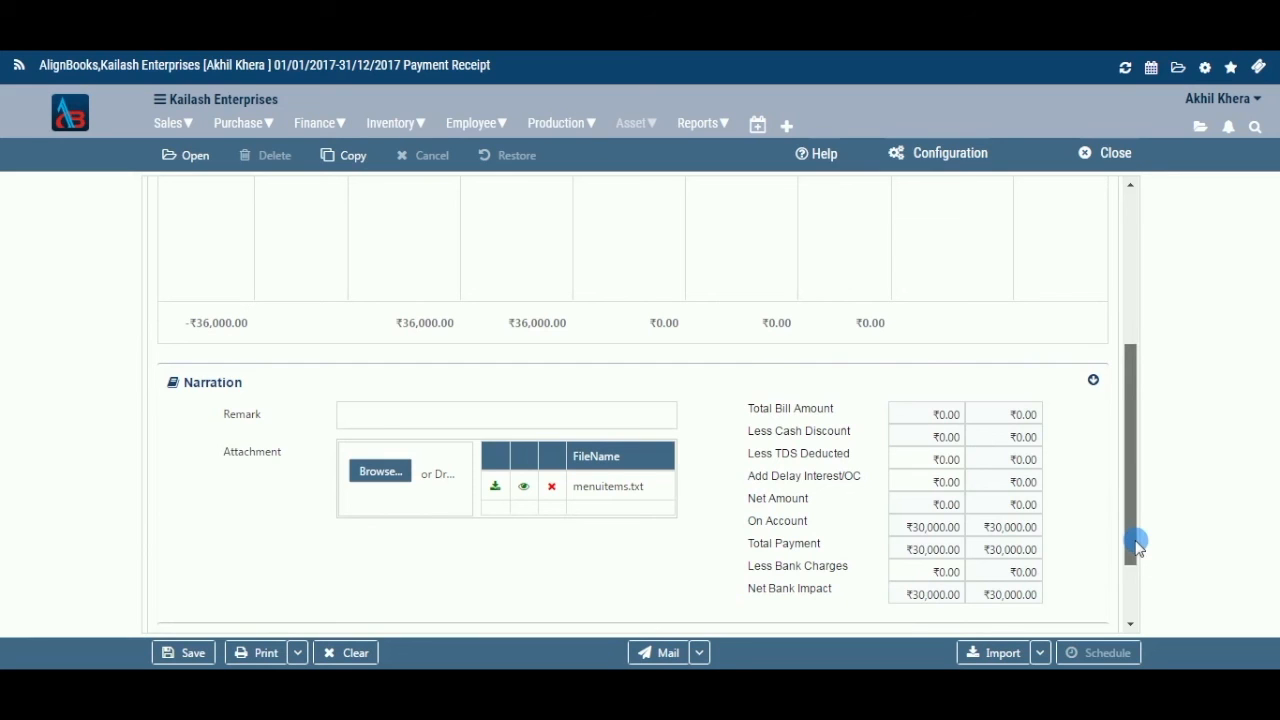
pyautogui.moveTo(1137, 545); pyautogui.dragTo(1131, 560)
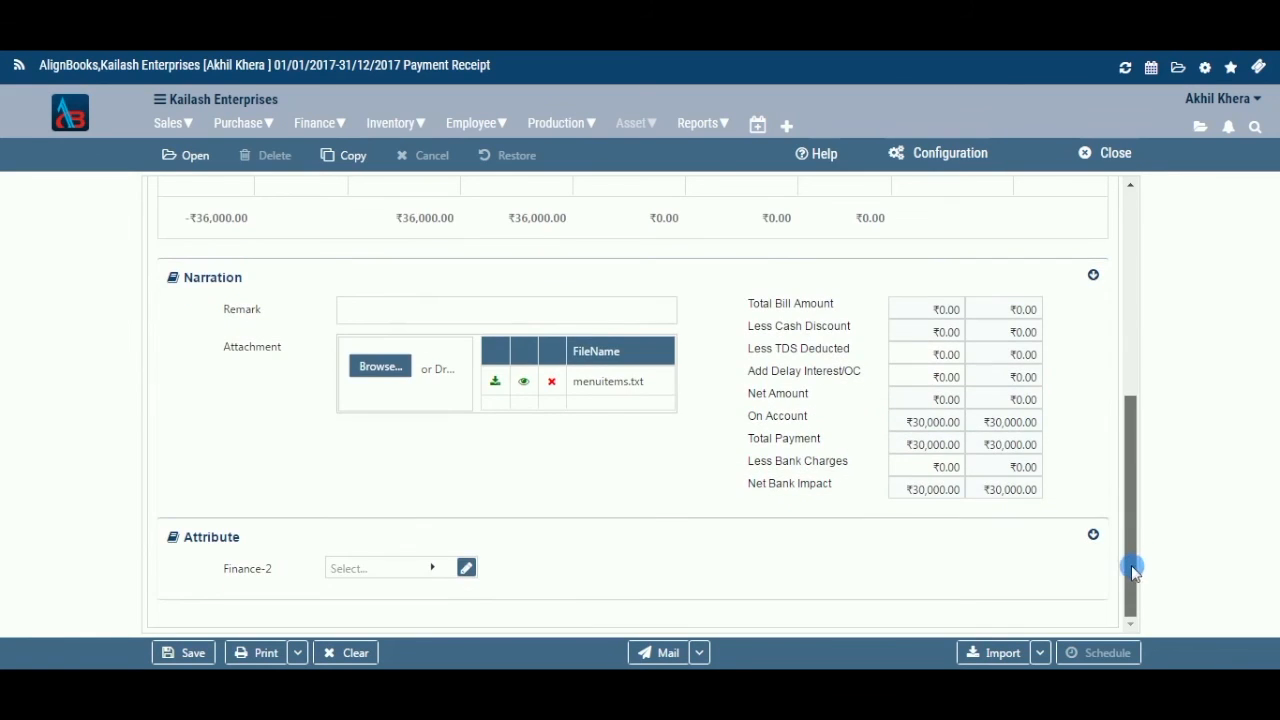
# Check the Finance-2 attribute value list, find it empty, and close it.
pyautogui.click(440, 572)
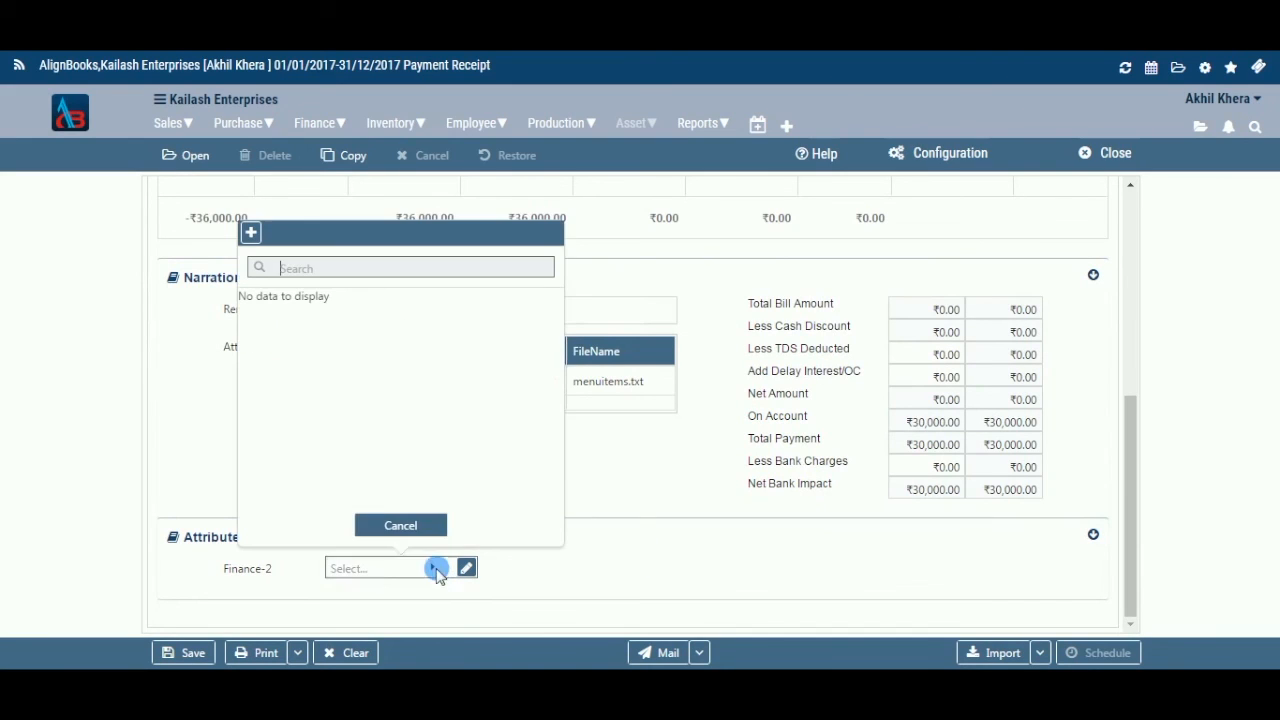
pyautogui.click(405, 525)
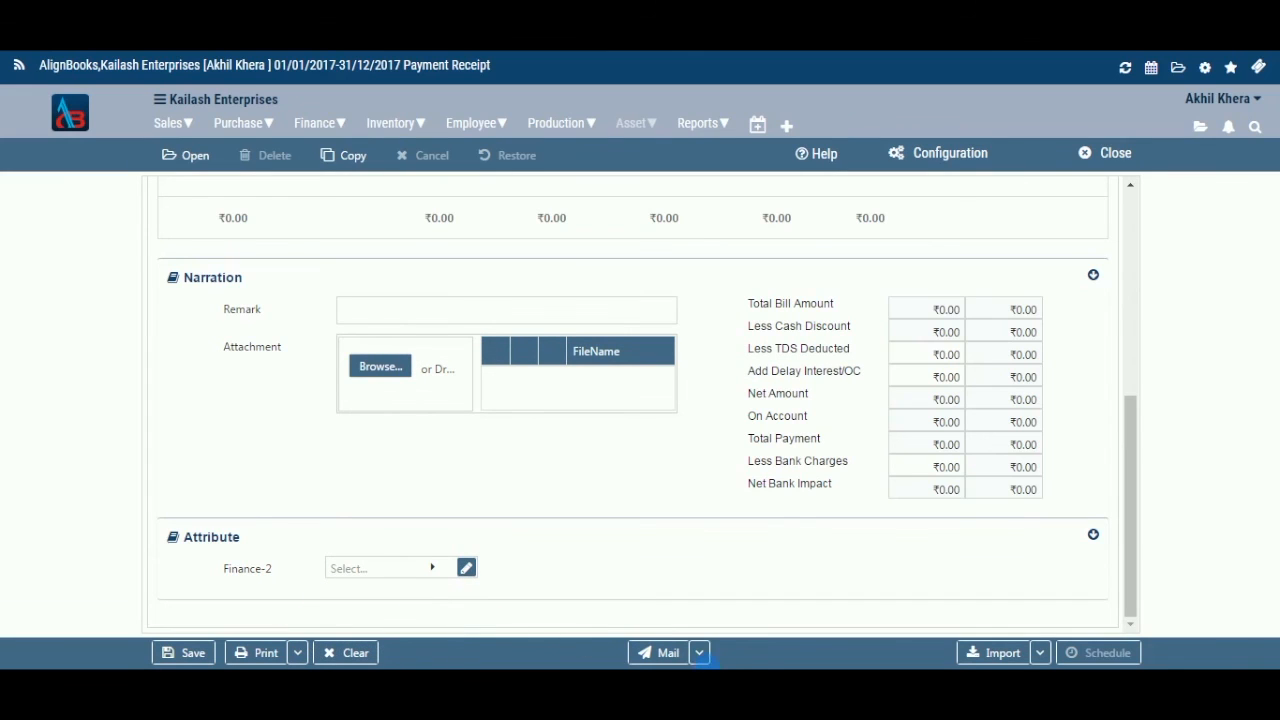
# Review the Mail sending options, MailLink and SMS.
pyautogui.moveTo(704, 657)
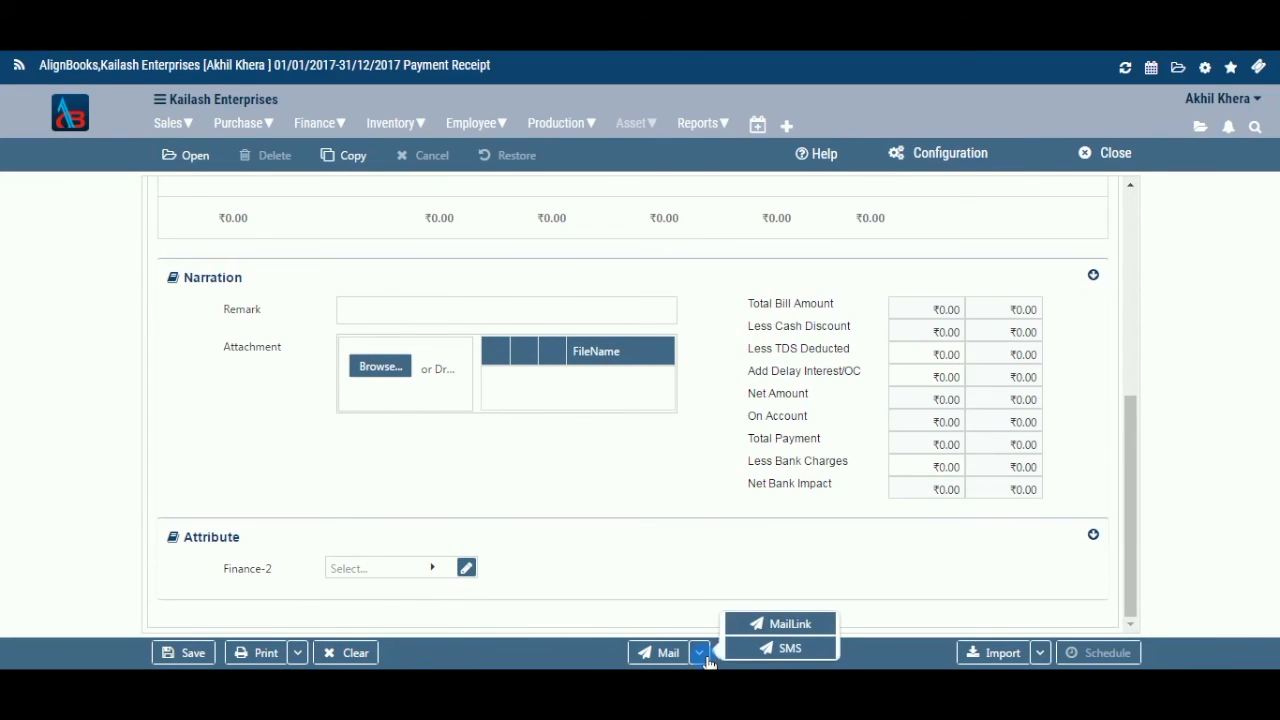
pyautogui.click(757, 617)
pyautogui.click(660, 580)
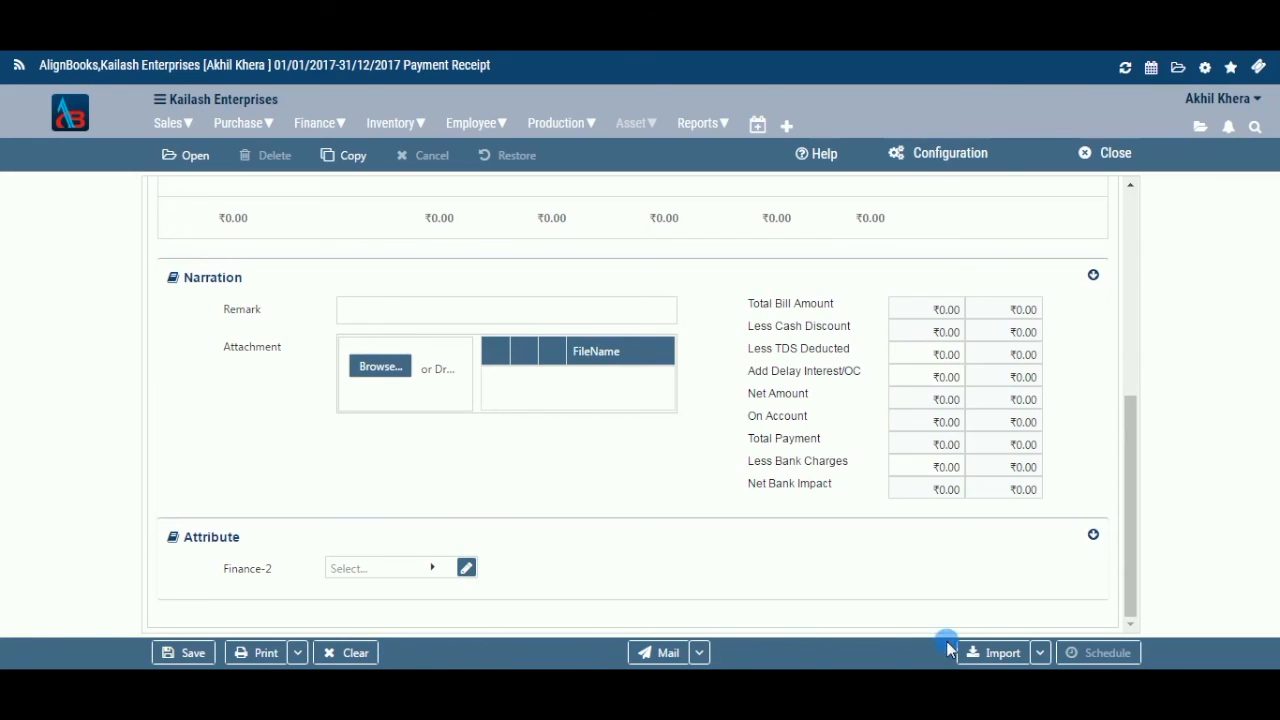
# Review the Import DownloadFormat option, then bring up the save confirmation prompt.
pyautogui.click(1038, 655)
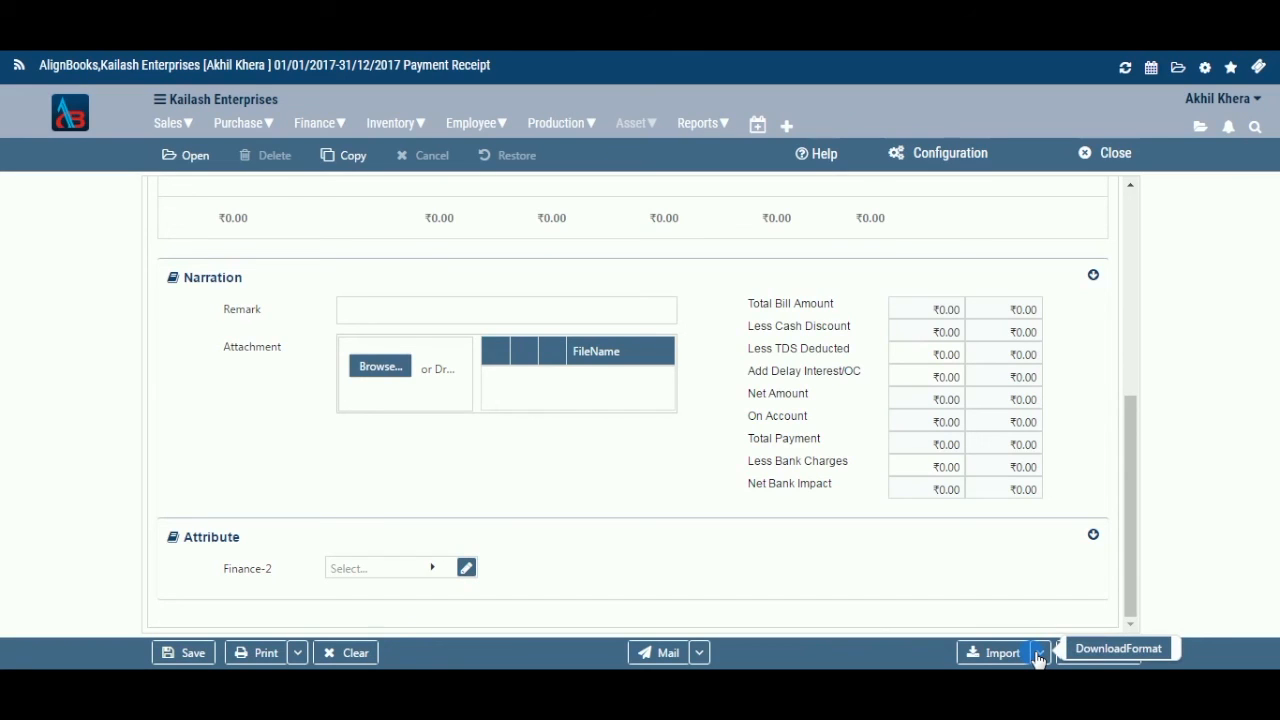
pyautogui.click(1017, 598)
pyautogui.click(1087, 656)
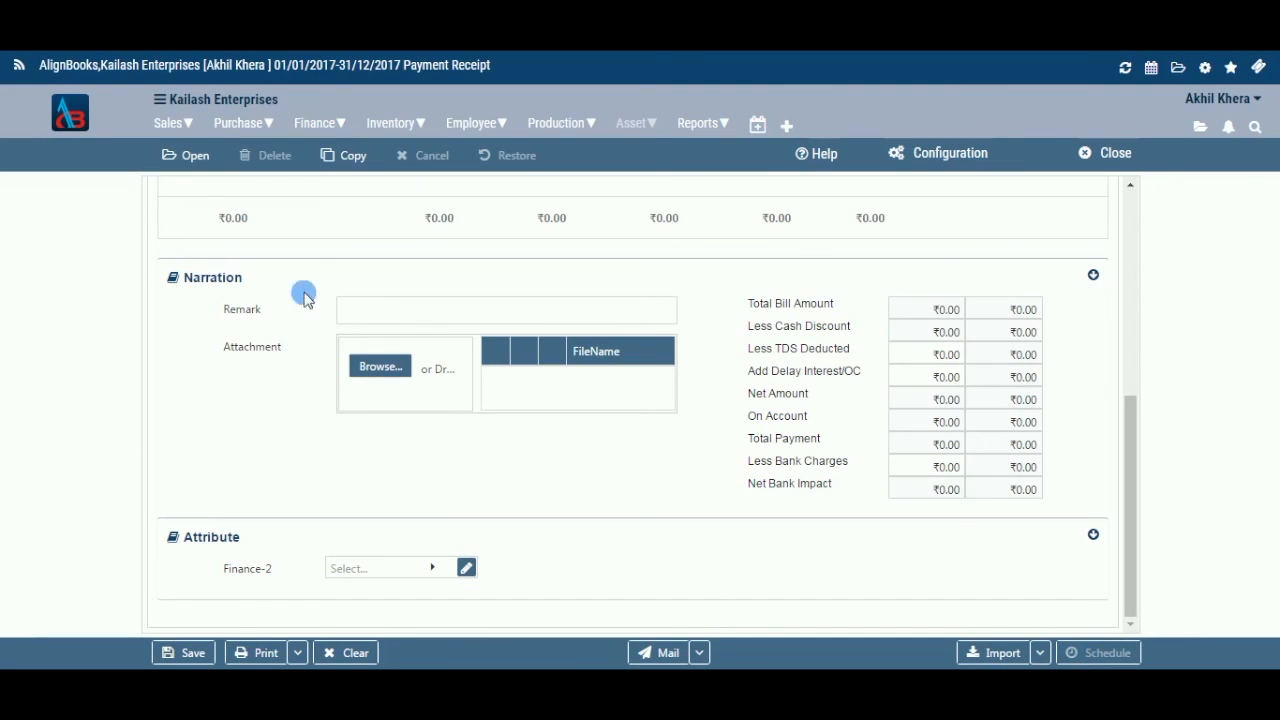
pyautogui.hotkey('ctrl', 's')
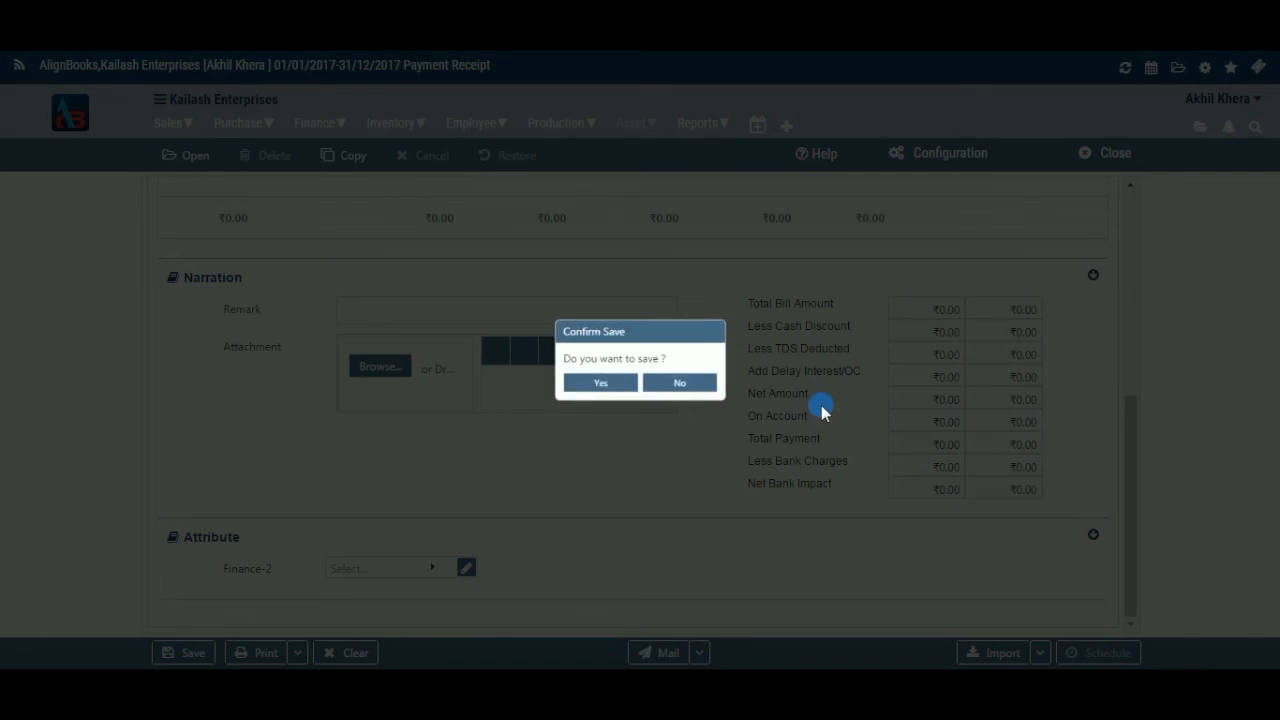
# Skip saving, load Gurgaon's saved vouchers, then list them in Copy From Sales Payment.
pyautogui.click(690, 388)
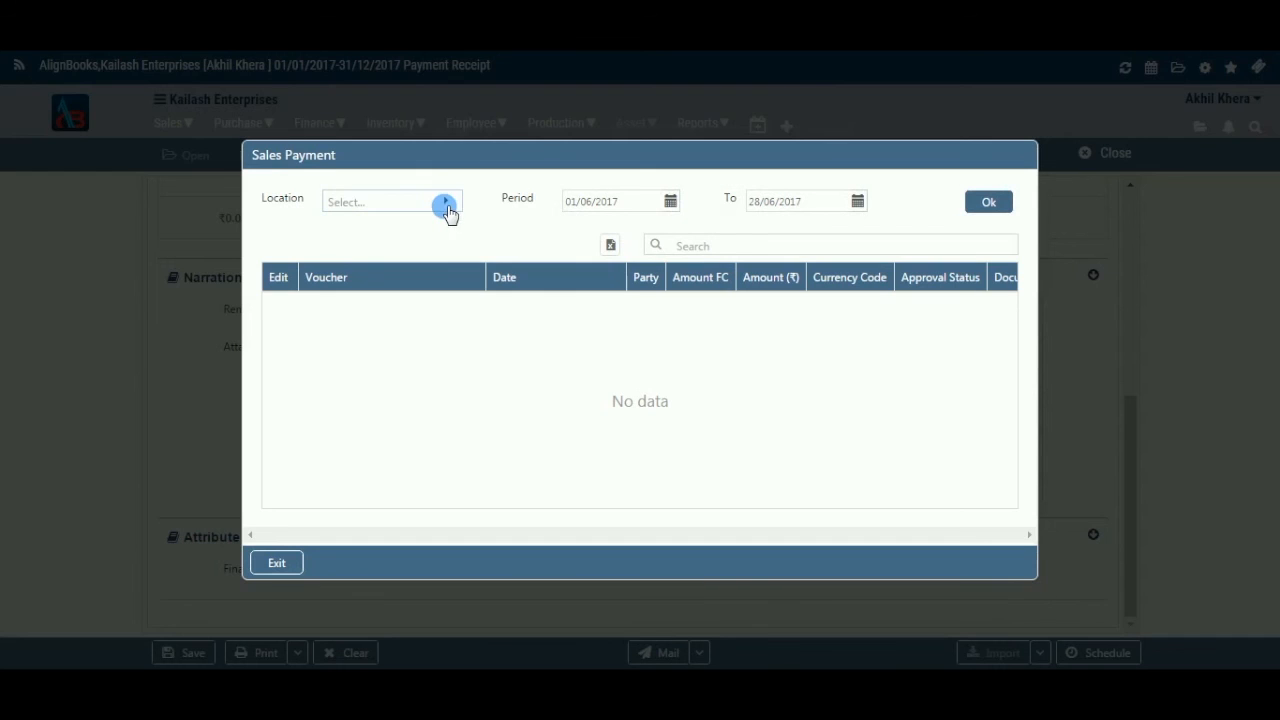
pyautogui.click(446, 205)
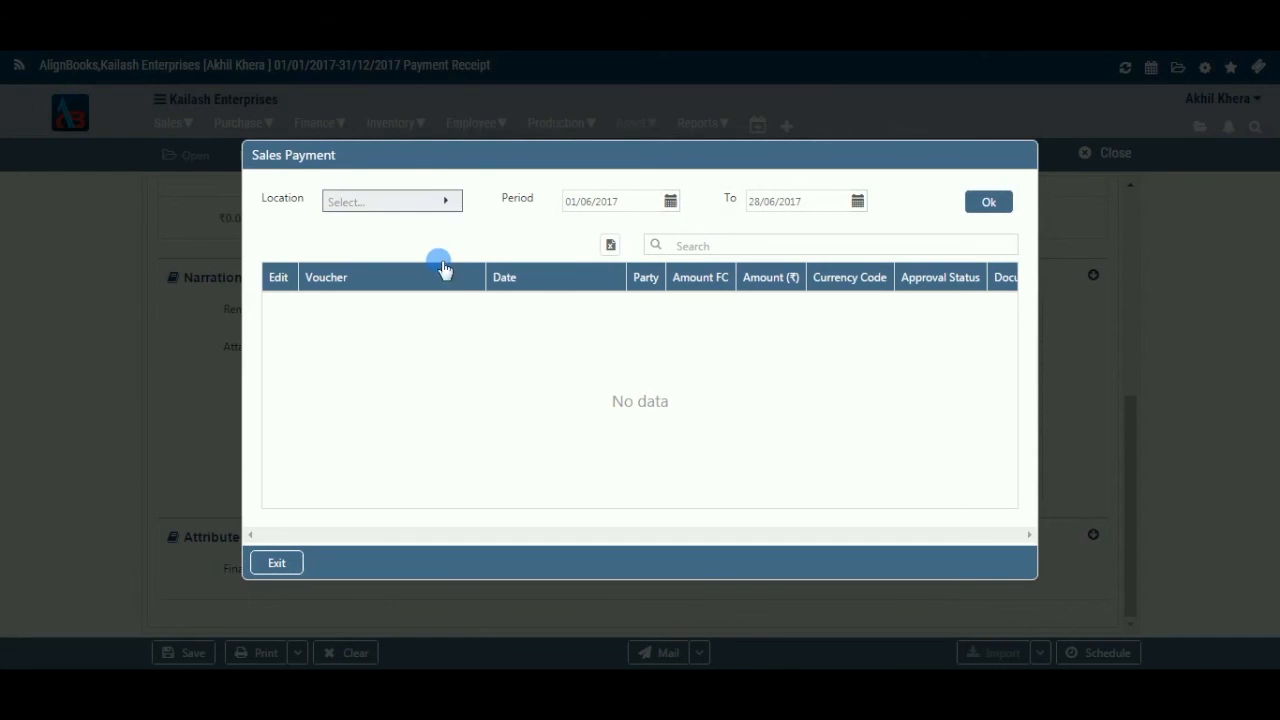
pyautogui.click(386, 314)
pyautogui.click(989, 203)
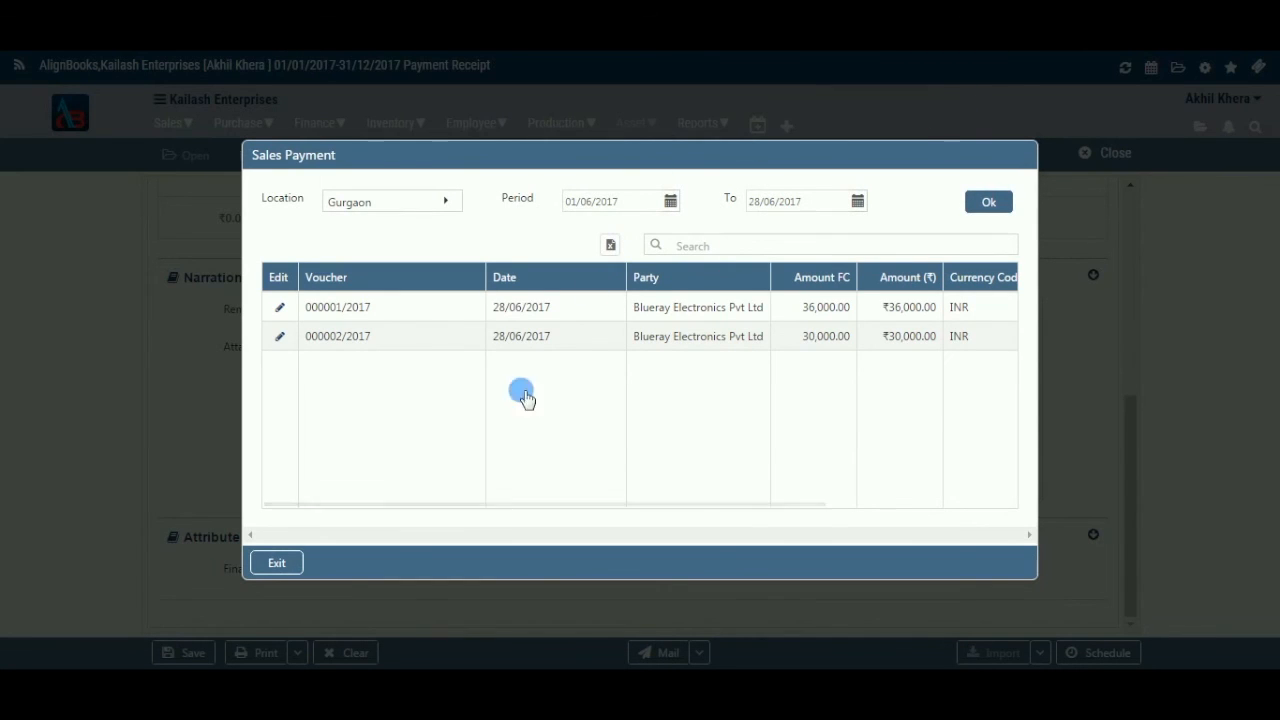
pyautogui.click(278, 566)
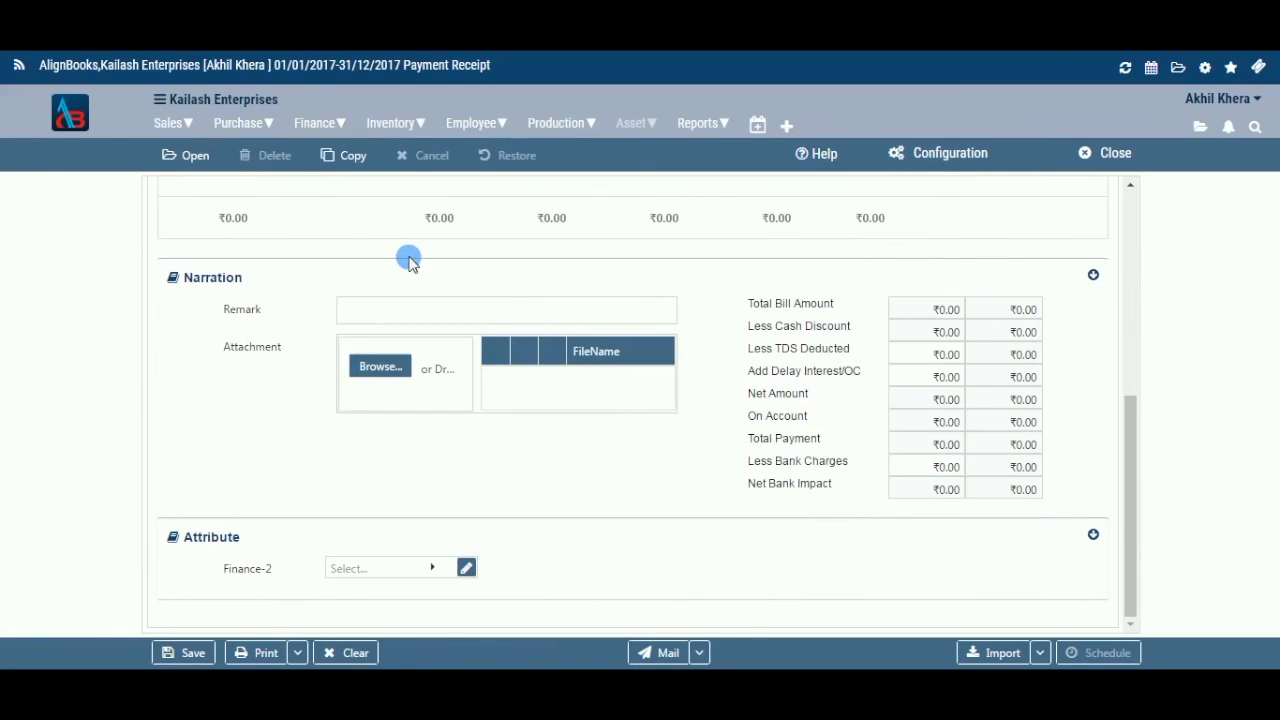
pyautogui.click(377, 187)
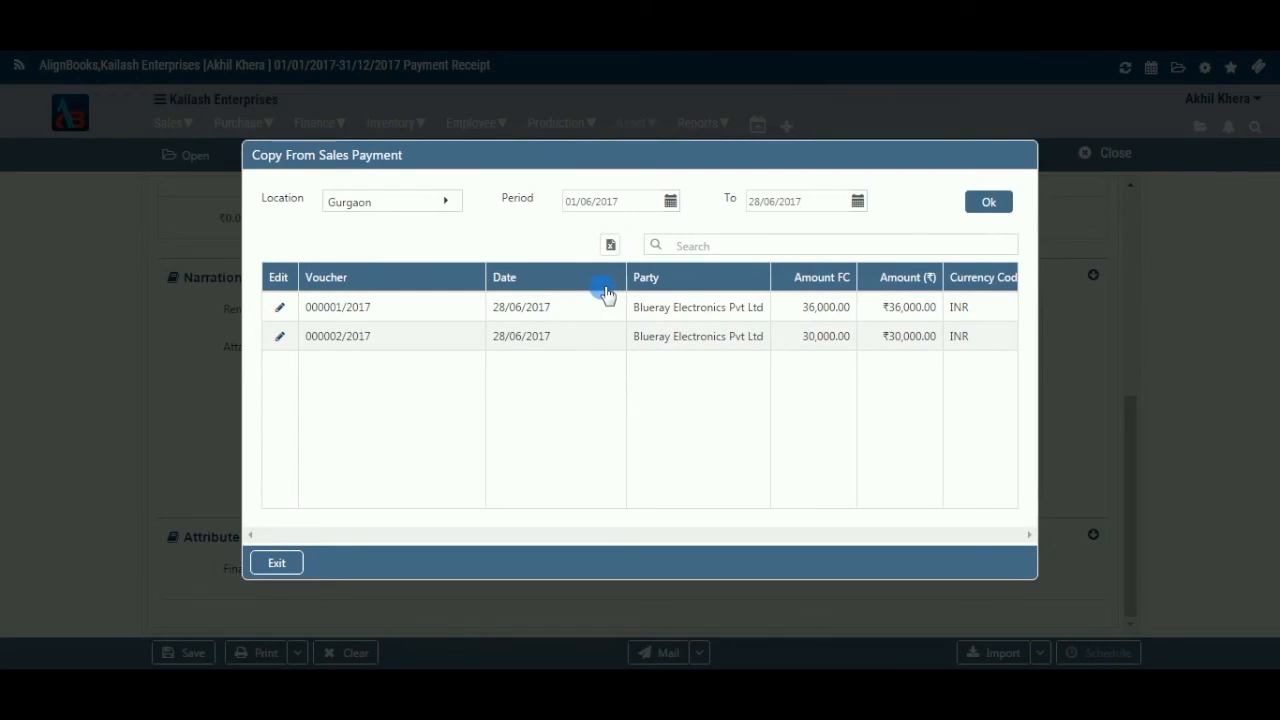